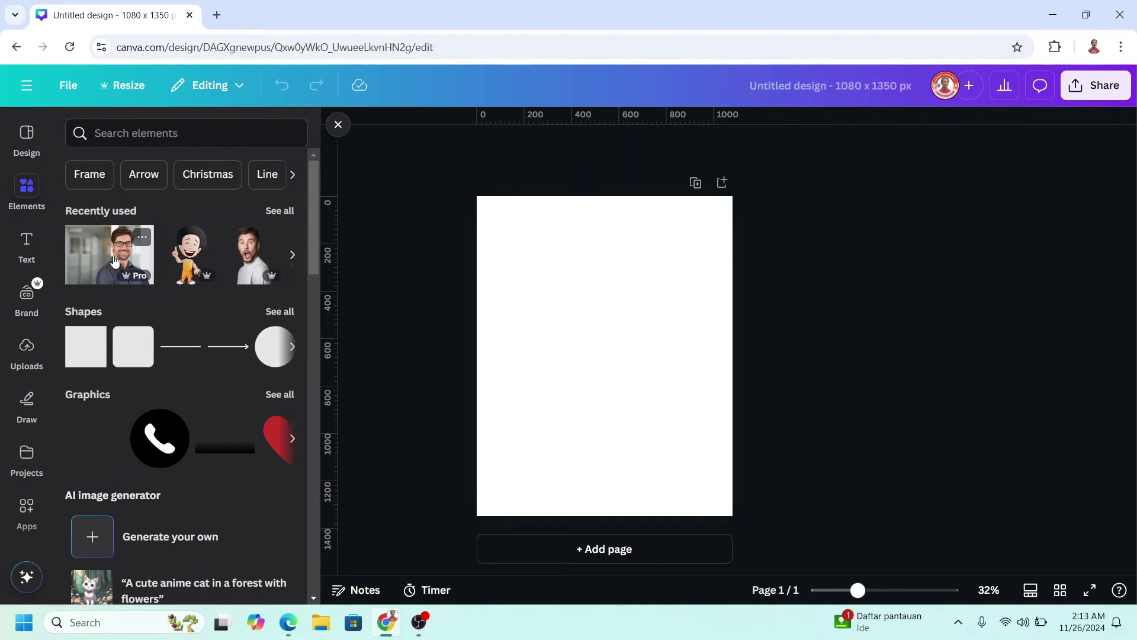
# Remove the background from the photo of the man with glasses and erase his neck along the jawline with a size 20 brush.
pyautogui.click(585, 149)
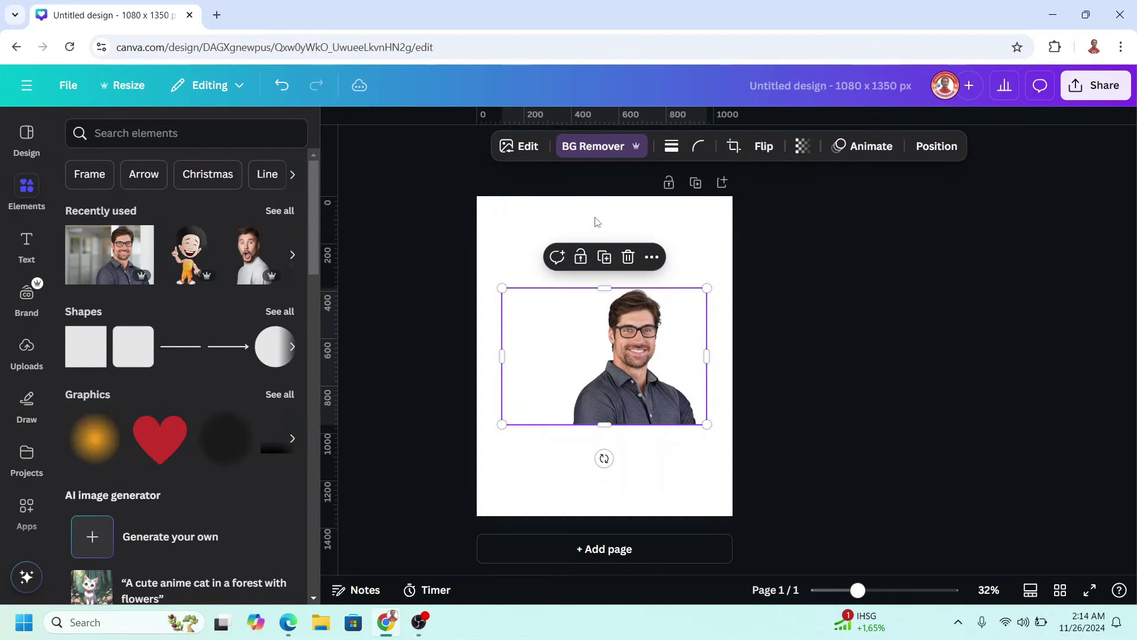
pyautogui.click(590, 148)
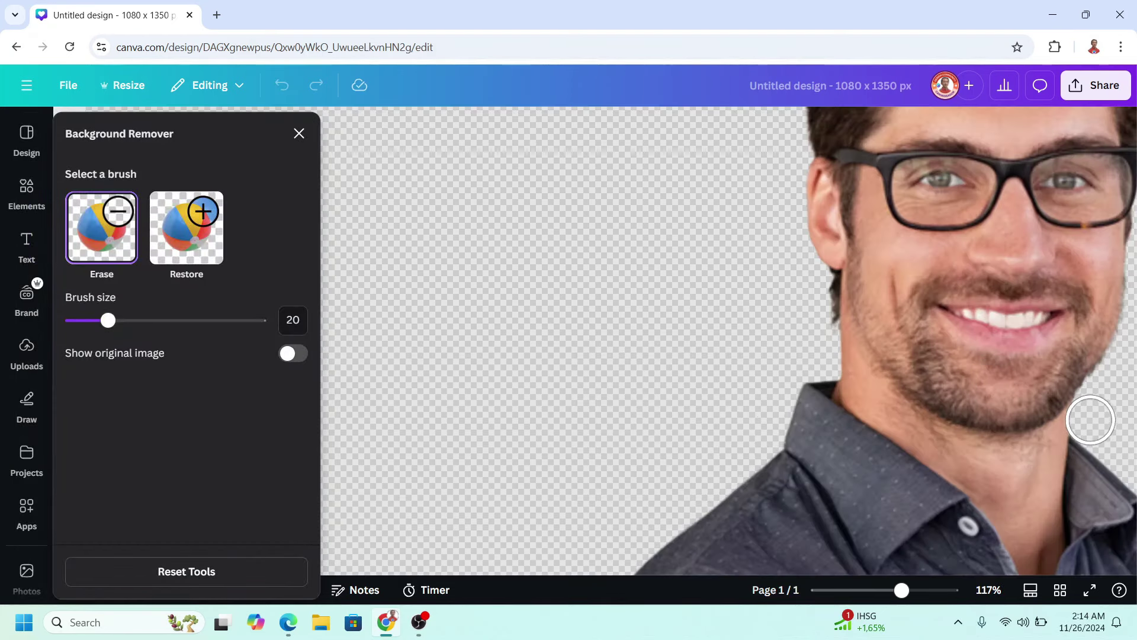
pyautogui.moveTo(1080, 428)
pyautogui.mouseDown()
pyautogui.moveTo(1013, 458)
pyautogui.moveTo(941, 447)
pyautogui.moveTo(869, 389)
pyautogui.moveTo(824, 305)
pyautogui.mouseUp()
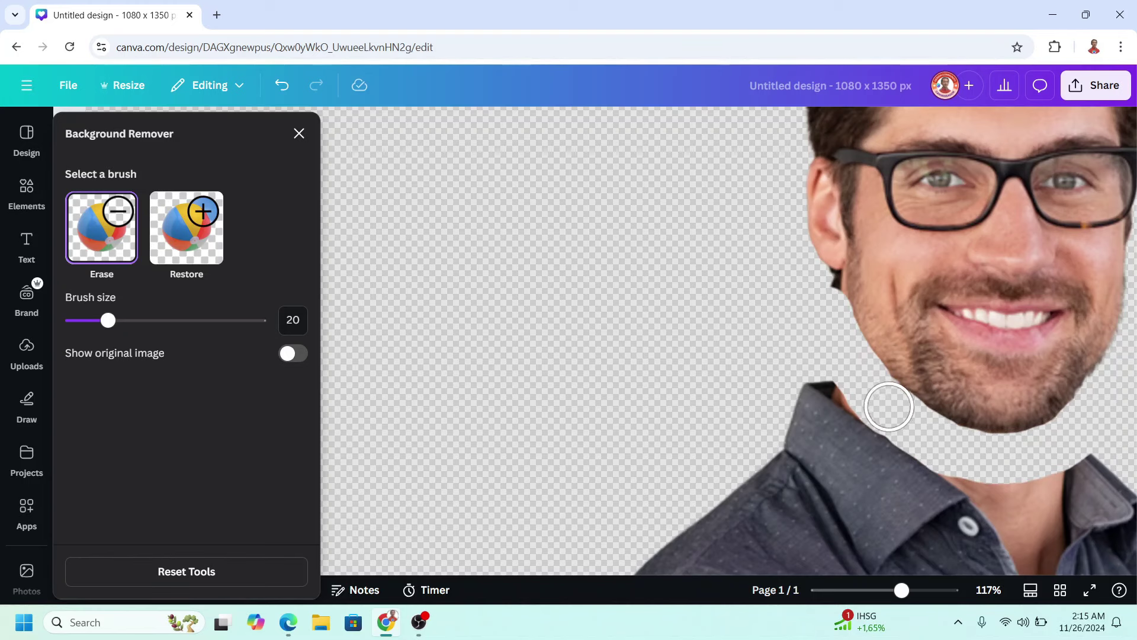
# Clean up the leftover skin below the ear with a size 4 erase brush, and reduce the brush size to 1.
pyautogui.click(81, 322)
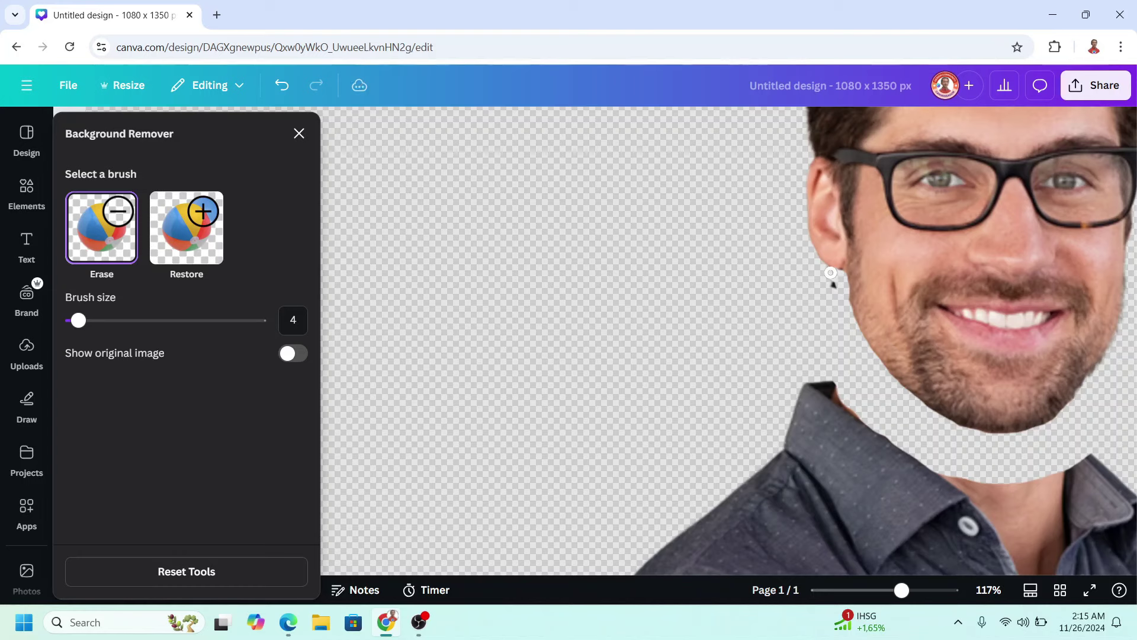
pyautogui.press('Left')
pyautogui.press('Left')
pyautogui.press('Left')
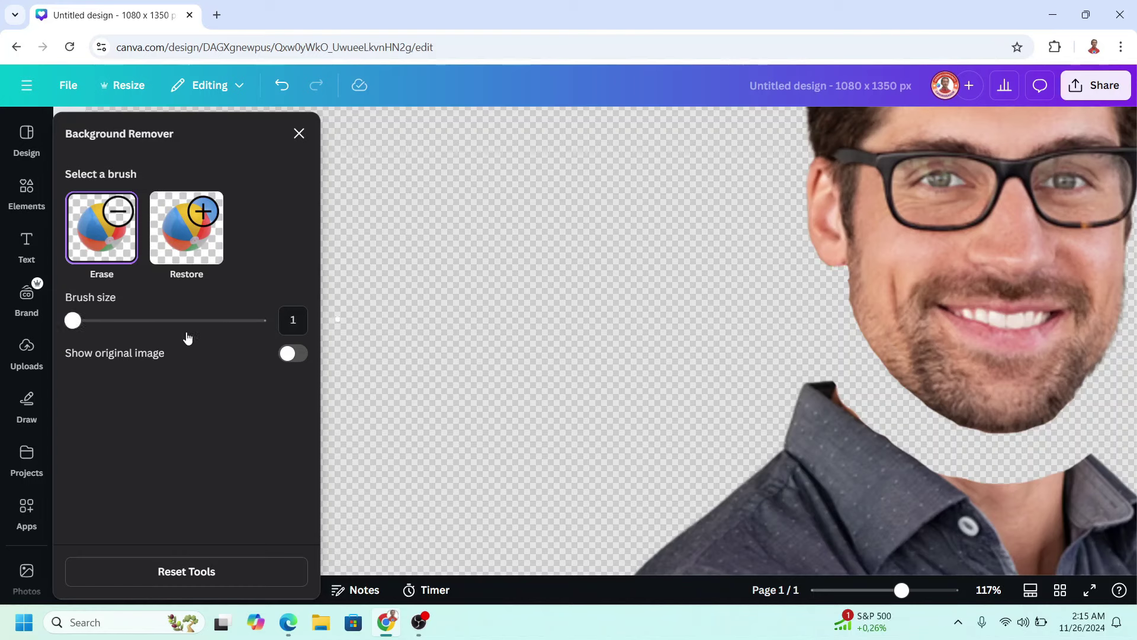
# Erase the man's shirt and shoulders with a size 86 brush, leaving only the head, and close the background remover.
pyautogui.click(234, 323)
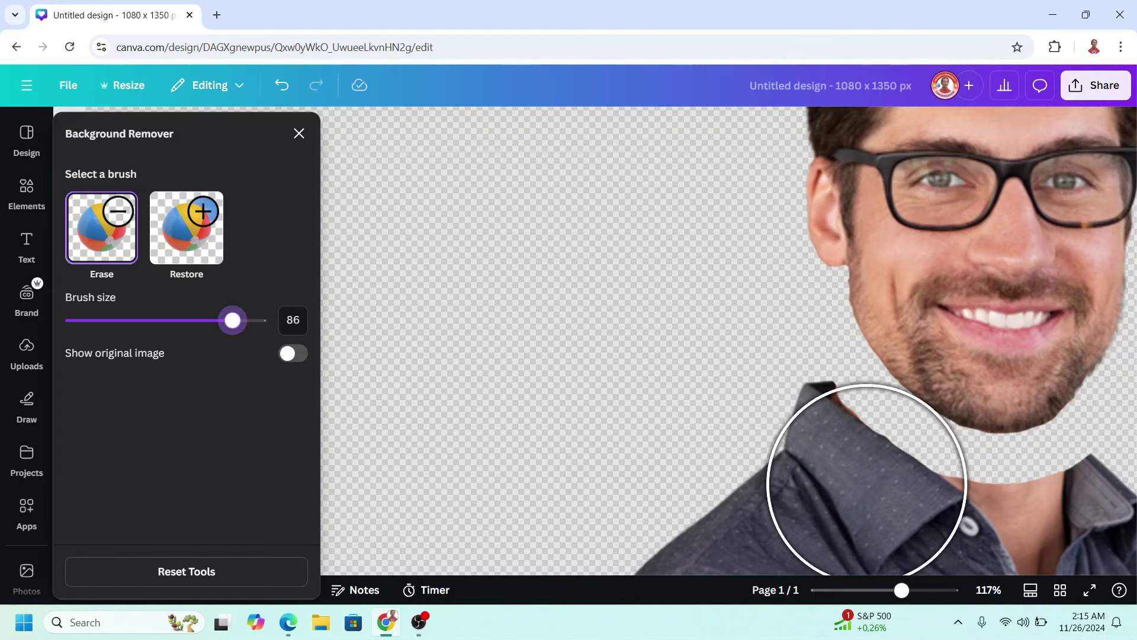
pyautogui.moveTo(794, 460)
pyautogui.mouseDown()
pyautogui.moveTo(810, 498)
pyautogui.moveTo(865, 518)
pyautogui.moveTo(1025, 551)
pyautogui.moveTo(1104, 547)
pyautogui.mouseUp()
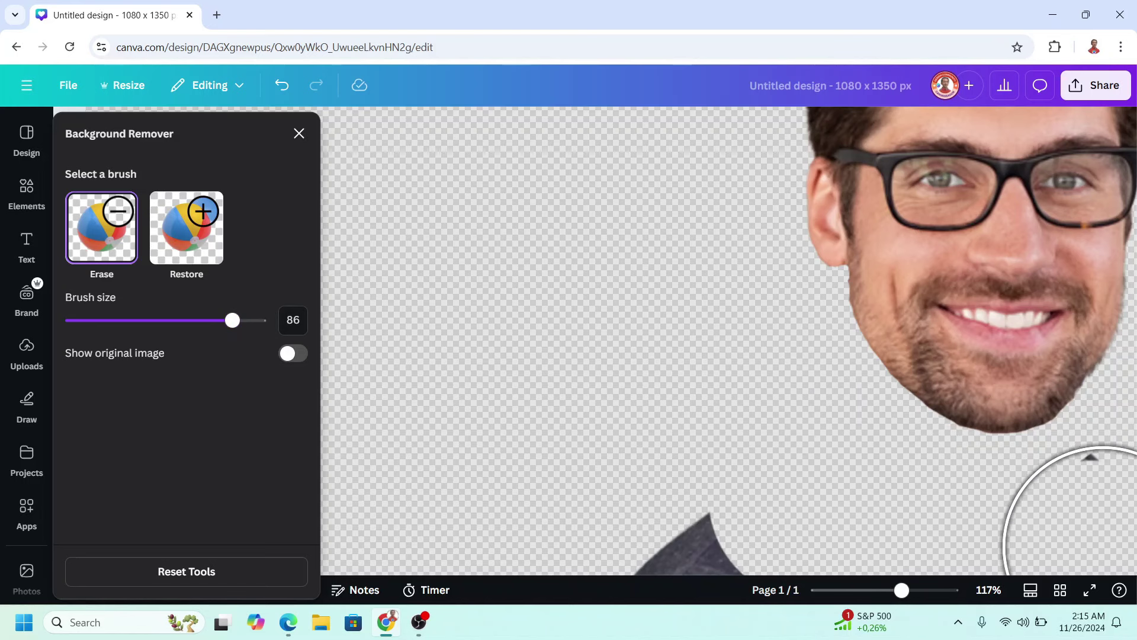
pyautogui.click(858, 590)
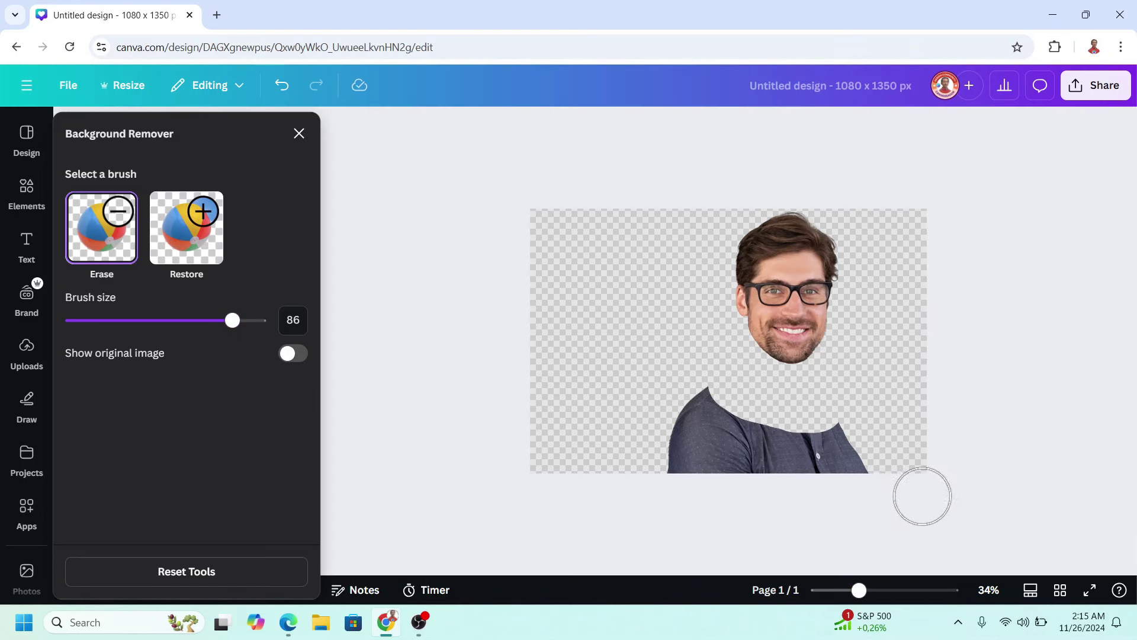
pyautogui.moveTo(923, 496)
pyautogui.mouseDown()
pyautogui.moveTo(872, 454)
pyautogui.moveTo(696, 395)
pyautogui.moveTo(675, 404)
pyautogui.moveTo(671, 475)
pyautogui.moveTo(697, 457)
pyautogui.moveTo(866, 480)
pyautogui.mouseUp()
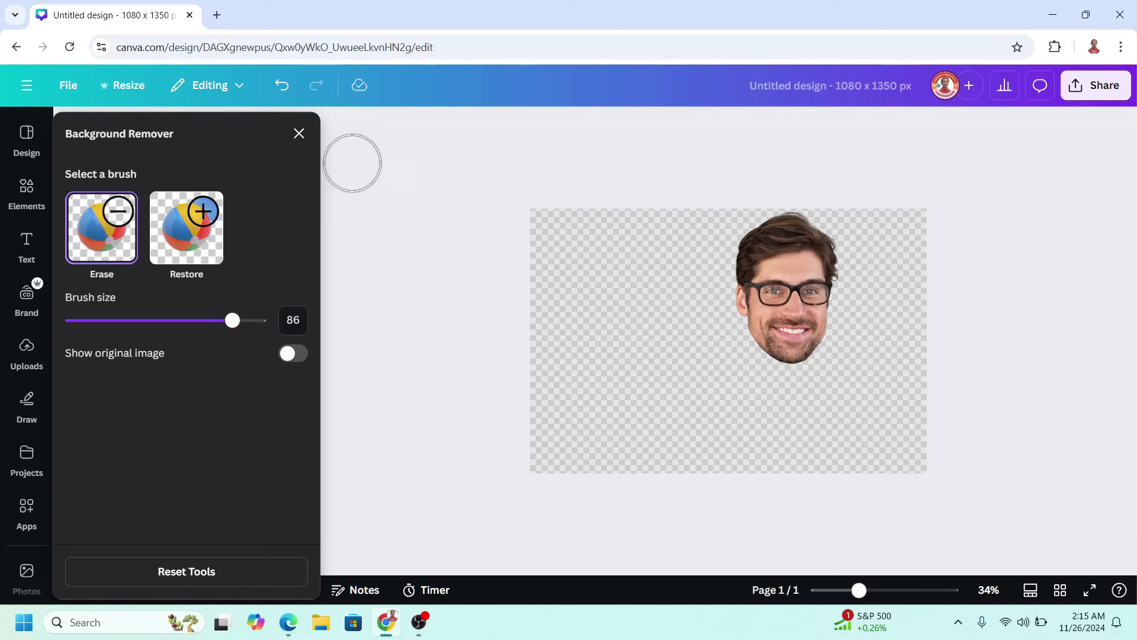
pyautogui.click(298, 135)
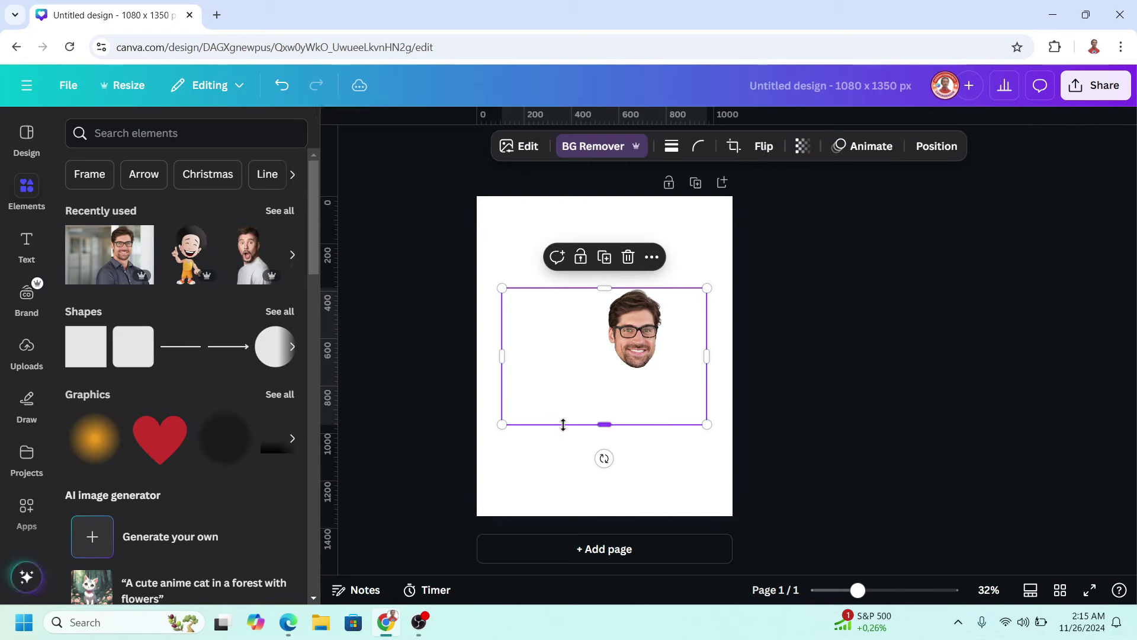
# Search the apps for "cartoon", open Cartoonify, and replace the selected head photo with its cartoon version.
pyautogui.click(26, 510)
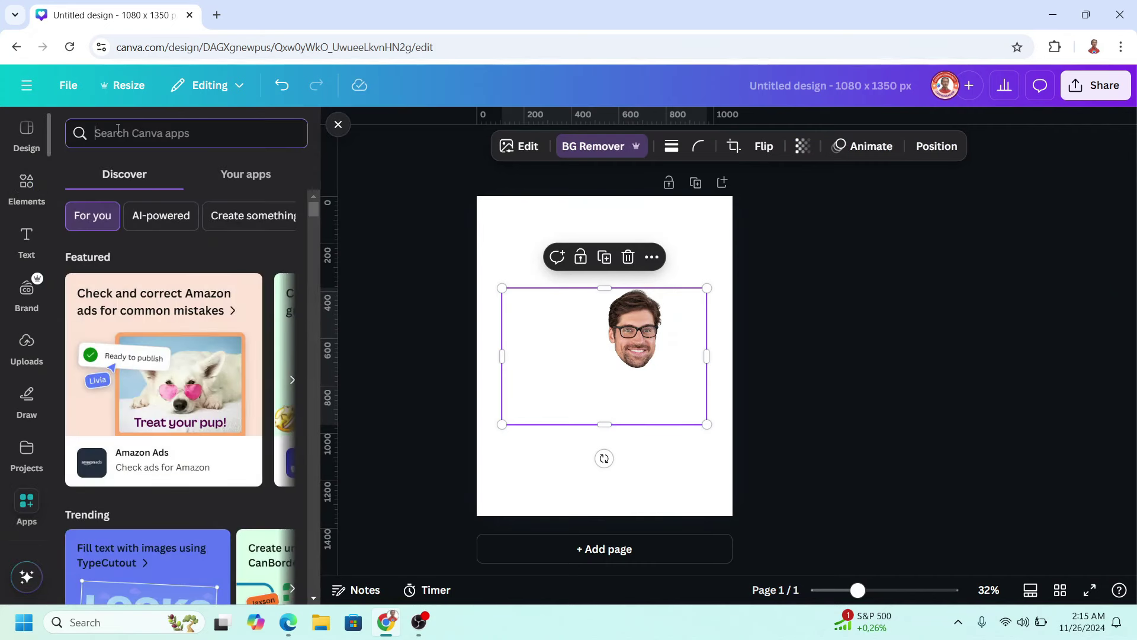
pyautogui.write('cartoon')
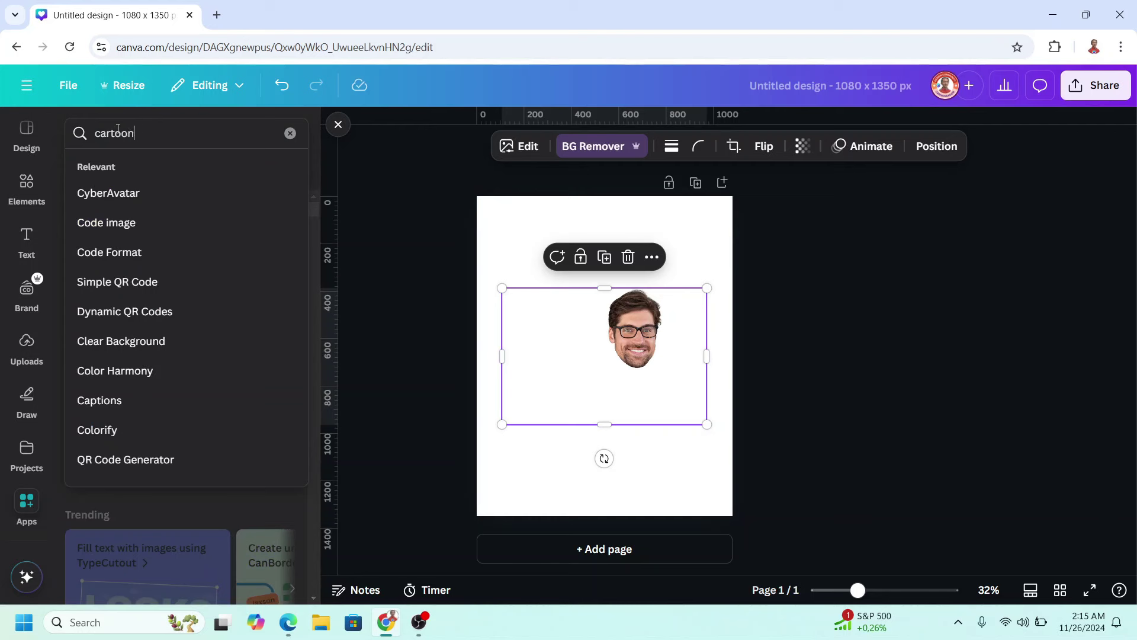
pyautogui.press('Return')
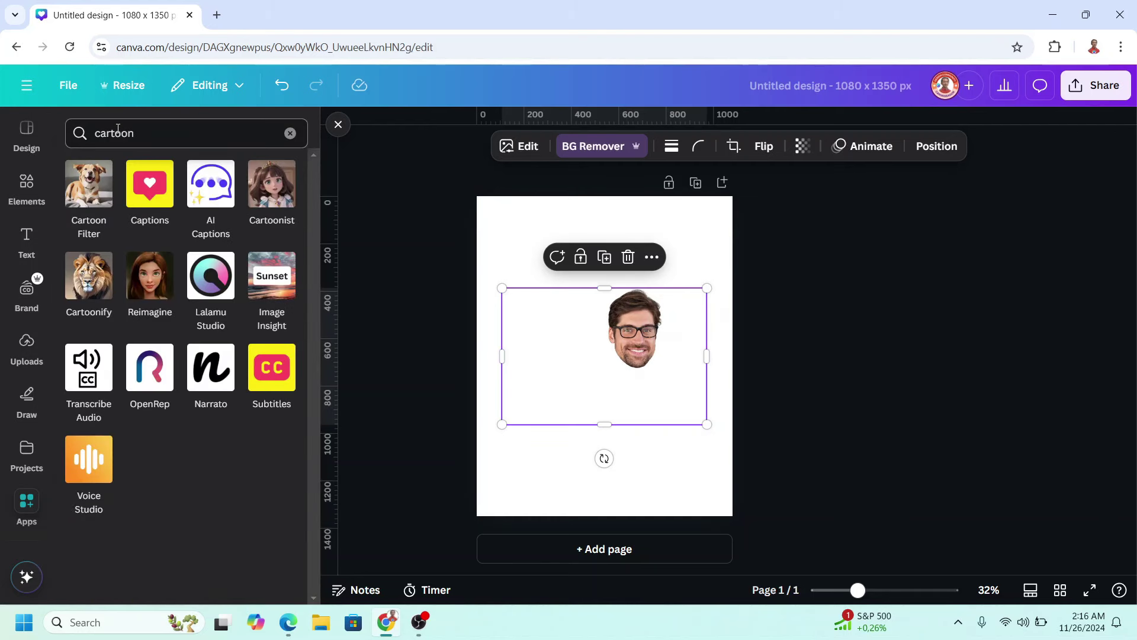
pyautogui.click(88, 293)
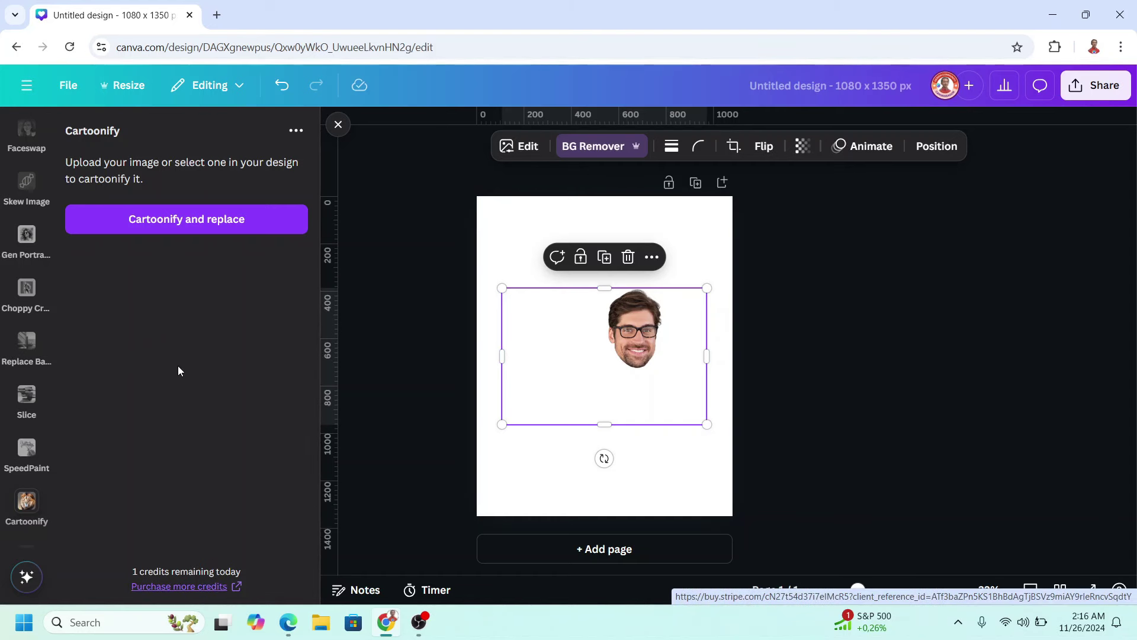
pyautogui.click(188, 220)
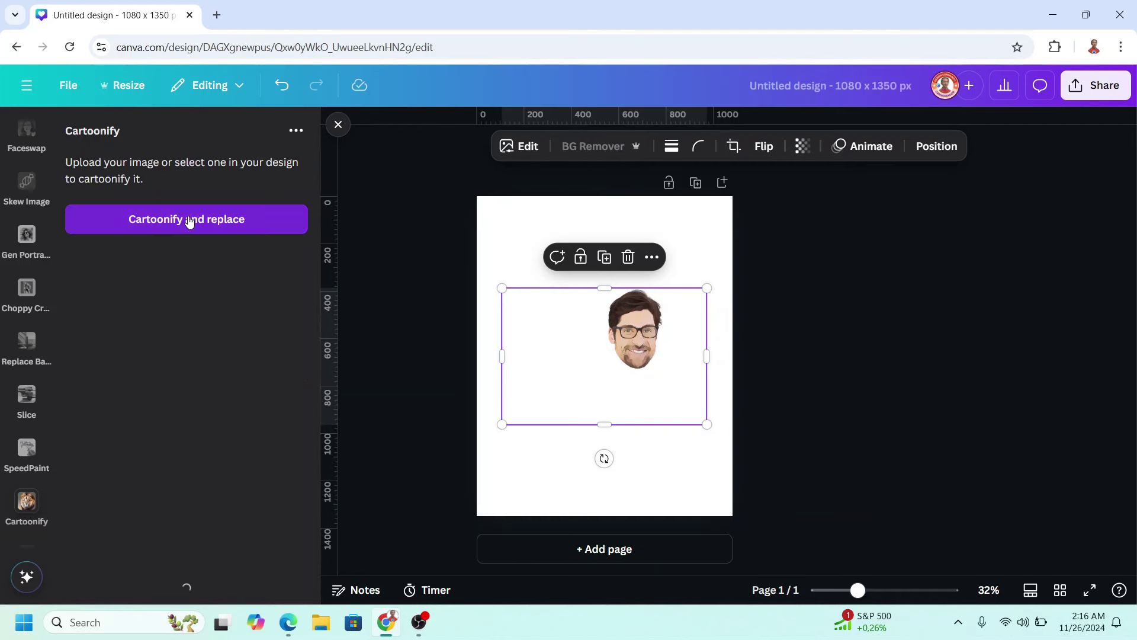
# Crop the empty margins around the cartoon head and enlarge it to about 735 × 963, placed on the upper part of the page.
pyautogui.moveTo(502, 356); pyautogui.dragTo(590, 356)
pyautogui.moveTo(707, 358); pyautogui.dragTo(675, 355)
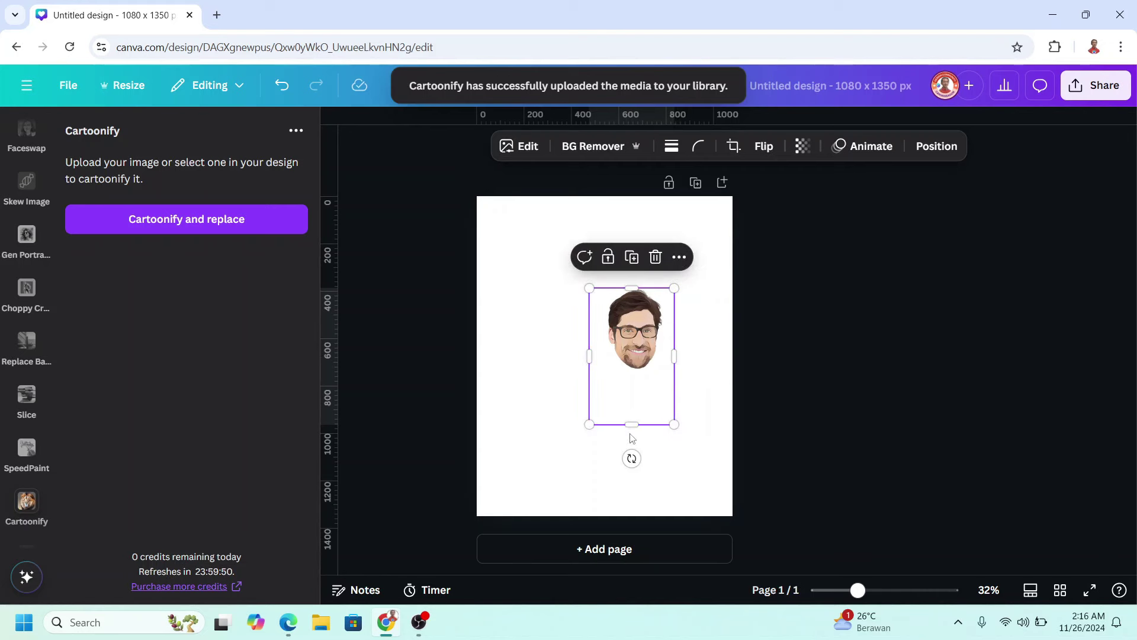
pyautogui.moveTo(631, 425); pyautogui.dragTo(640, 388)
pyautogui.moveTo(590, 337); pyautogui.dragTo(599, 335)
pyautogui.moveTo(598, 389); pyautogui.dragTo(497, 515)
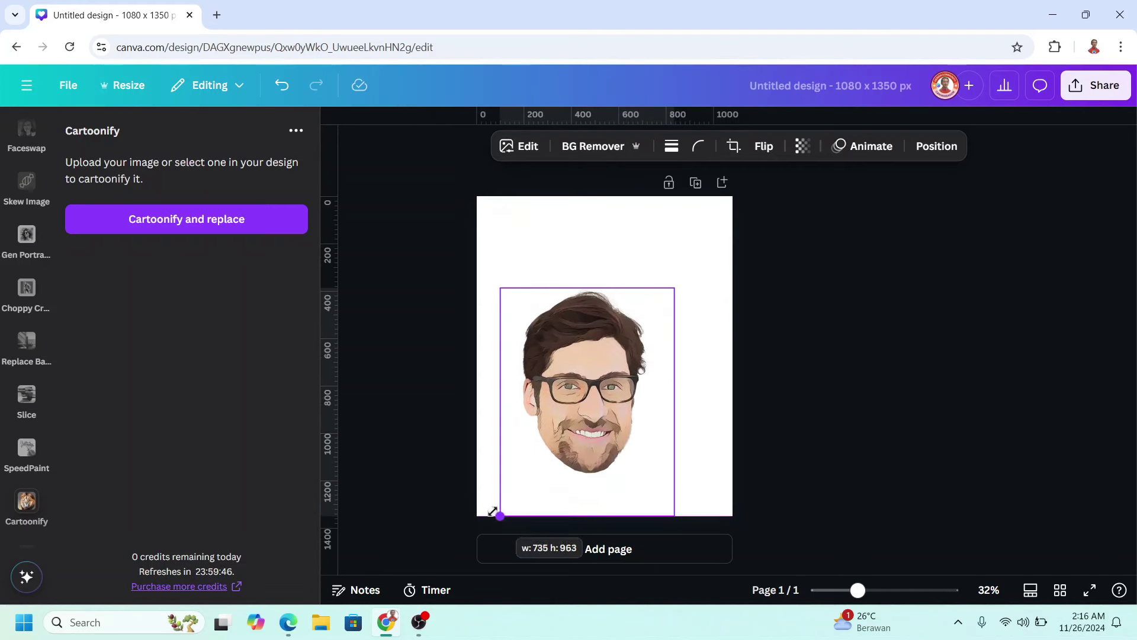
pyautogui.moveTo(578, 407); pyautogui.dragTo(605, 343)
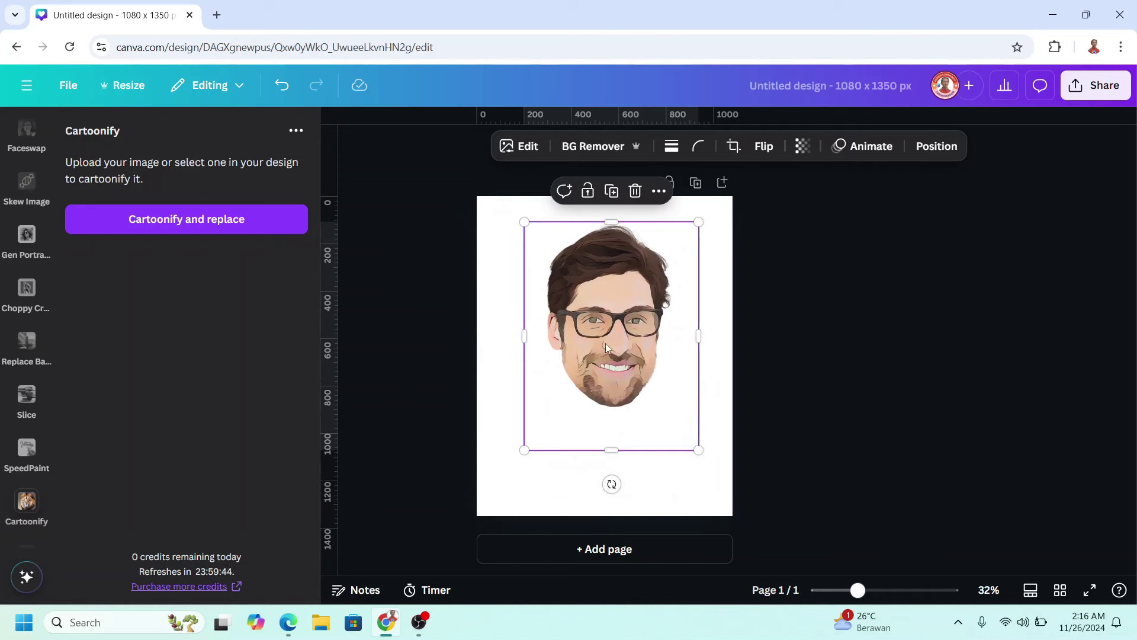
# Add the recently used Basketball Player Caricature to the page and position it over the cartoon head, with its feet near the page's lower edge.
pyautogui.scroll(5, 21, 284)
pyautogui.click(19, 193)
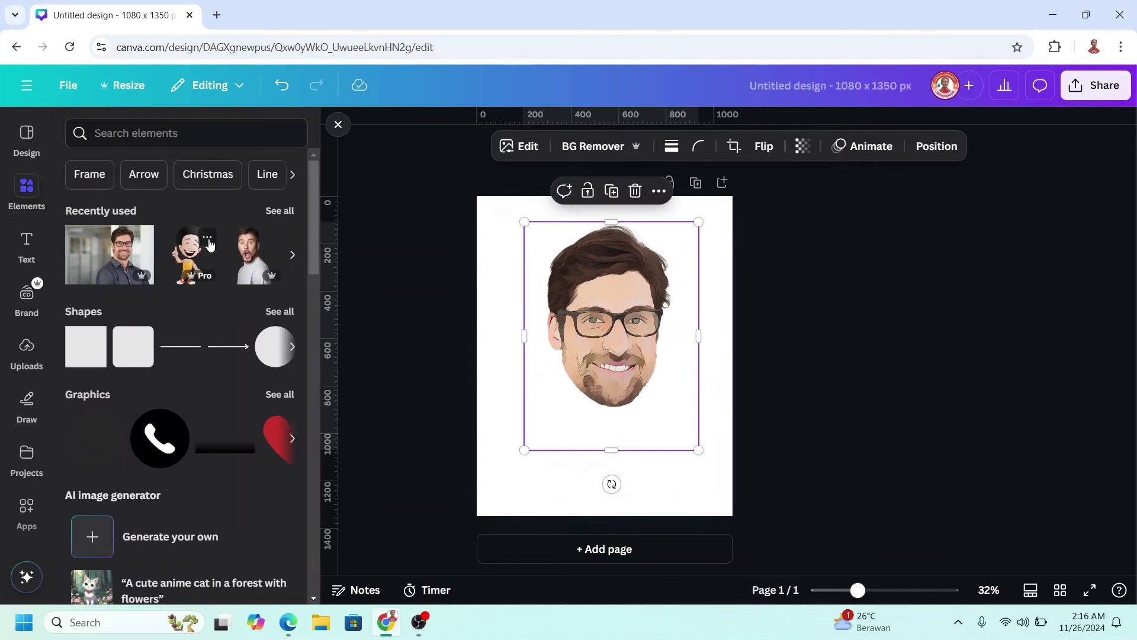
pyautogui.click(208, 240)
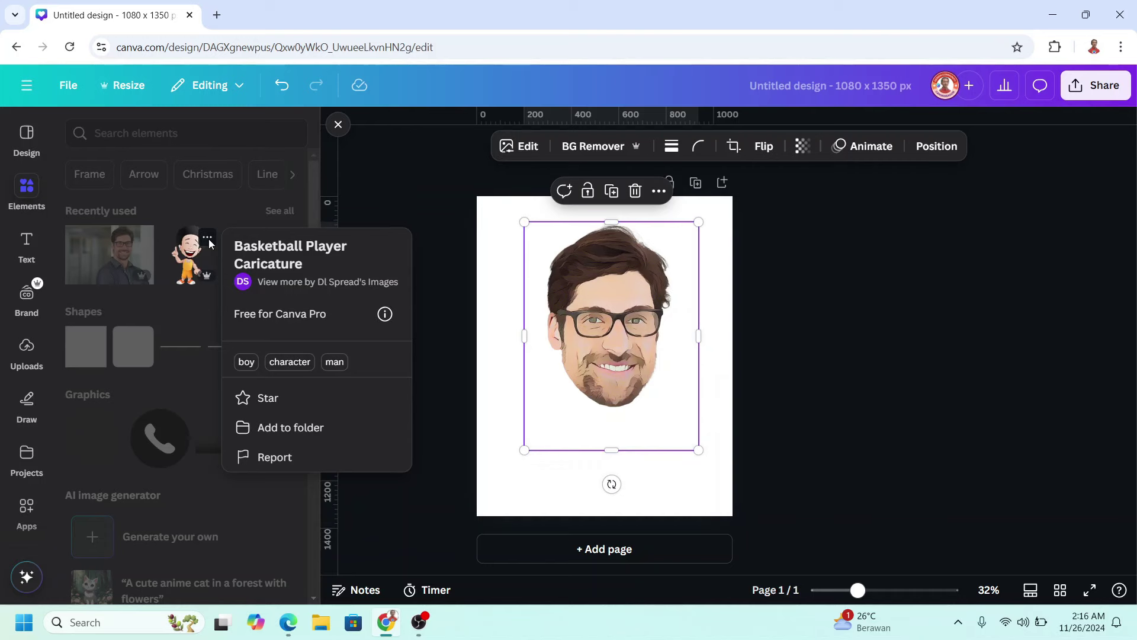
pyautogui.moveTo(189, 265); pyautogui.dragTo(593, 332)
pyautogui.moveTo(607, 370); pyautogui.dragTo(615, 391)
# Send the basketball player caricature to the back, behind the cartoon head.
pyautogui.rightClick(638, 348)
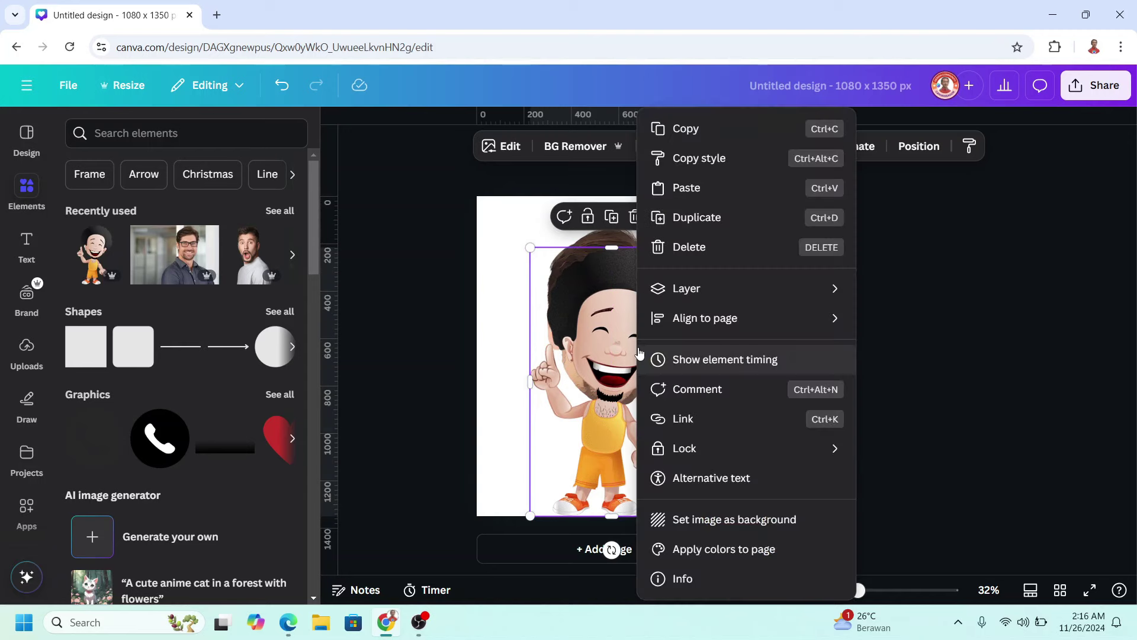
pyautogui.moveTo(695, 290)
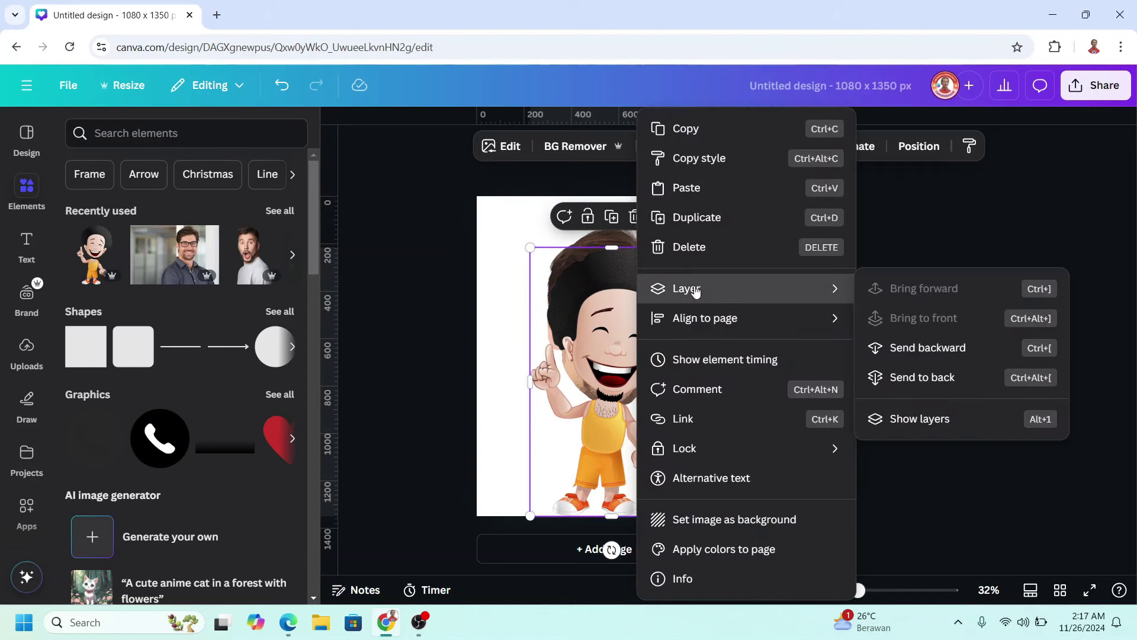
pyautogui.click(935, 378)
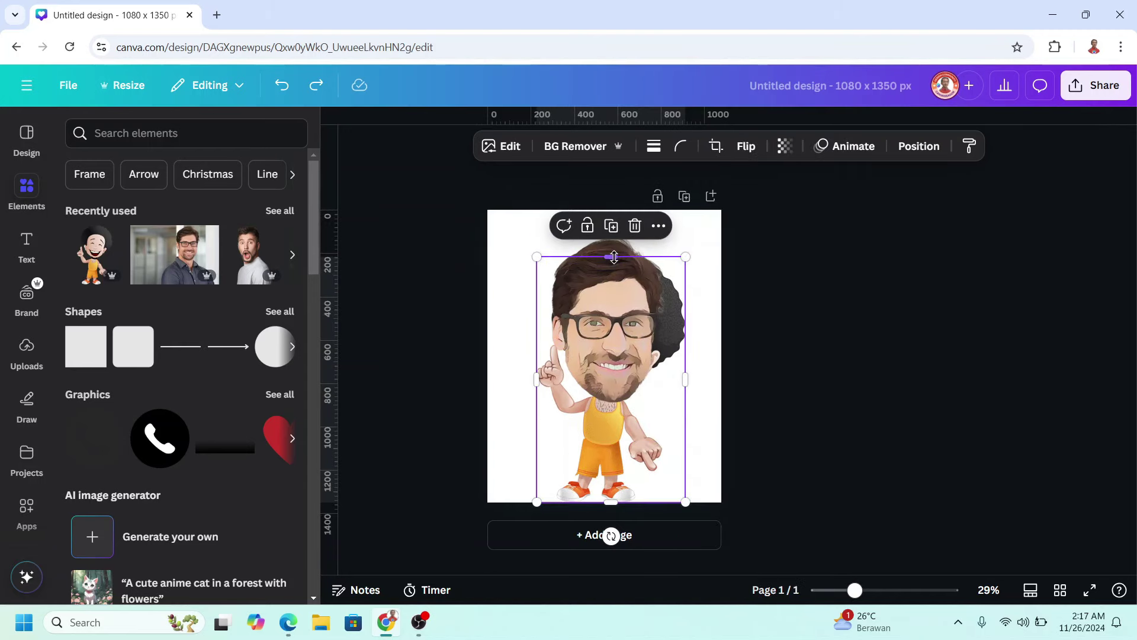
# Crop away the caricature's upper head and align a duplicate exactly over the cropped body.
pyautogui.moveTo(611, 257); pyautogui.dragTo(610, 373)
pyautogui.click(612, 344)
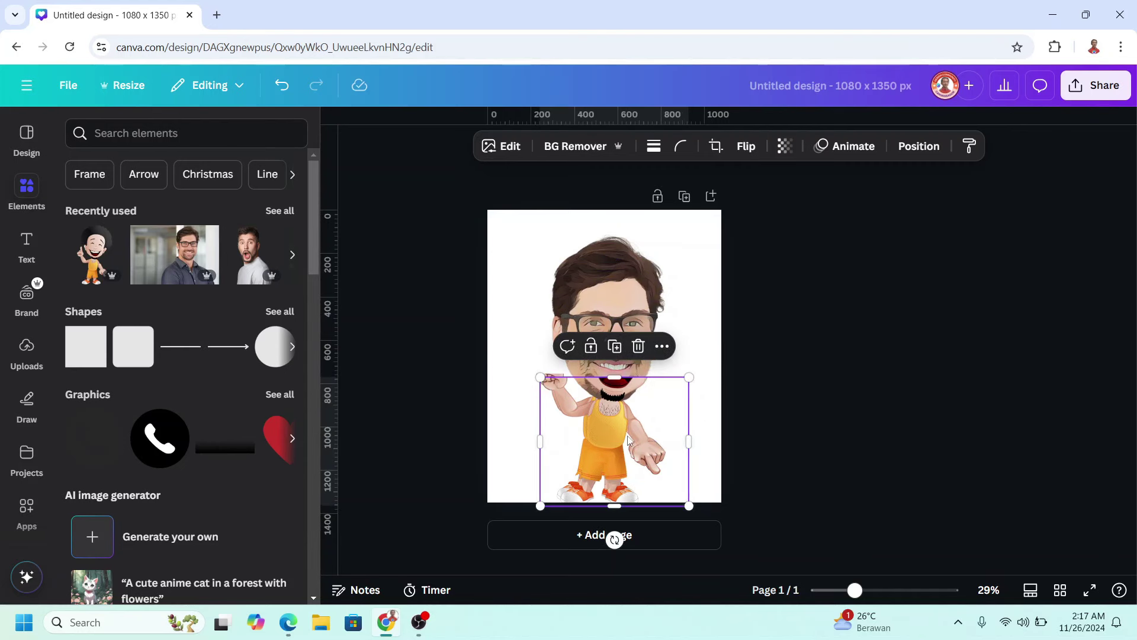
pyautogui.moveTo(620, 448); pyautogui.dragTo(615, 445)
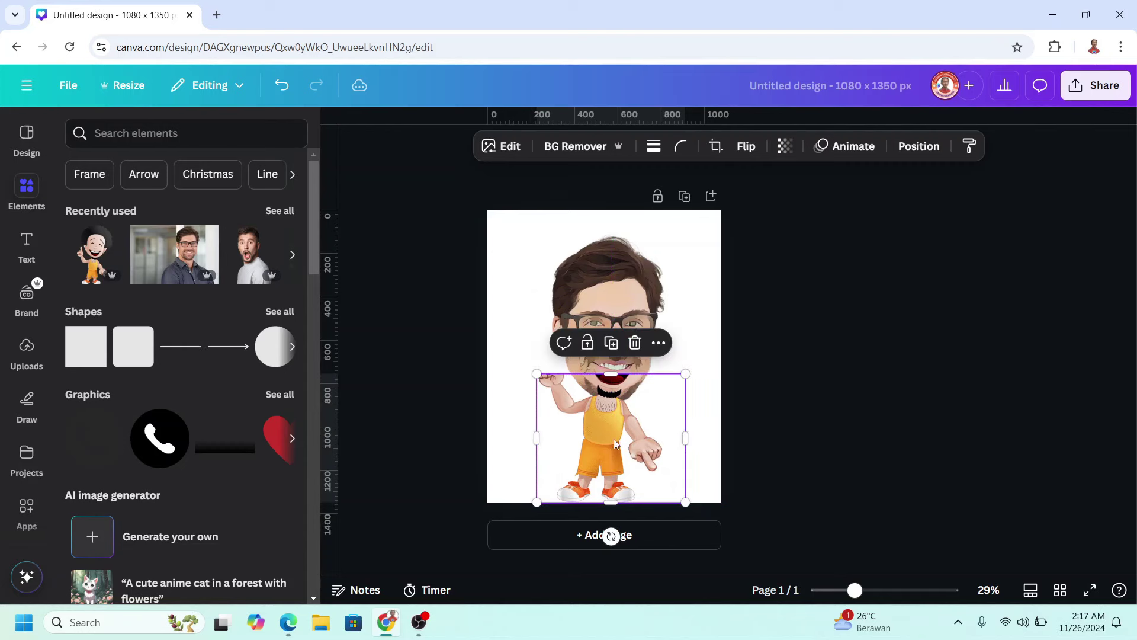
# Crop the duplicate to its left side with the whole raised finger included, and send it to the back.
pyautogui.moveTo(683, 439); pyautogui.dragTo(622, 433)
pyautogui.moveTo(587, 374); pyautogui.dragTo(584, 338)
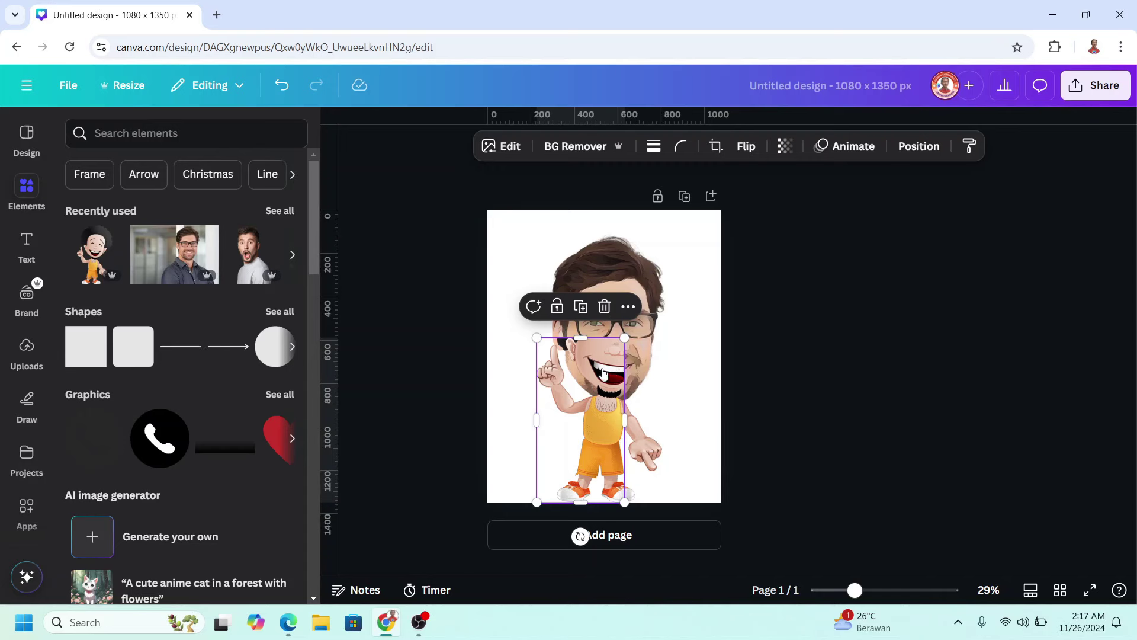
pyautogui.rightClick(603, 372)
pyautogui.moveTo(673, 294)
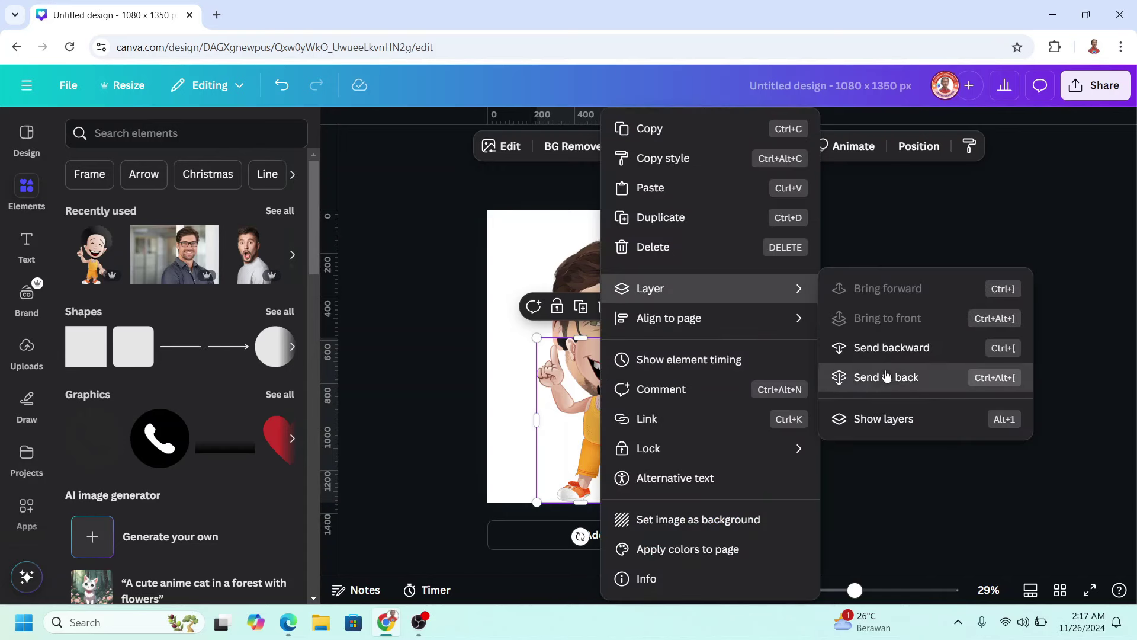
pyautogui.click(886, 377)
# Move the head and both body pieces together slightly up the page and tilt them slightly counterclockwise.
pyautogui.moveTo(770, 492); pyautogui.dragTo(529, 285)
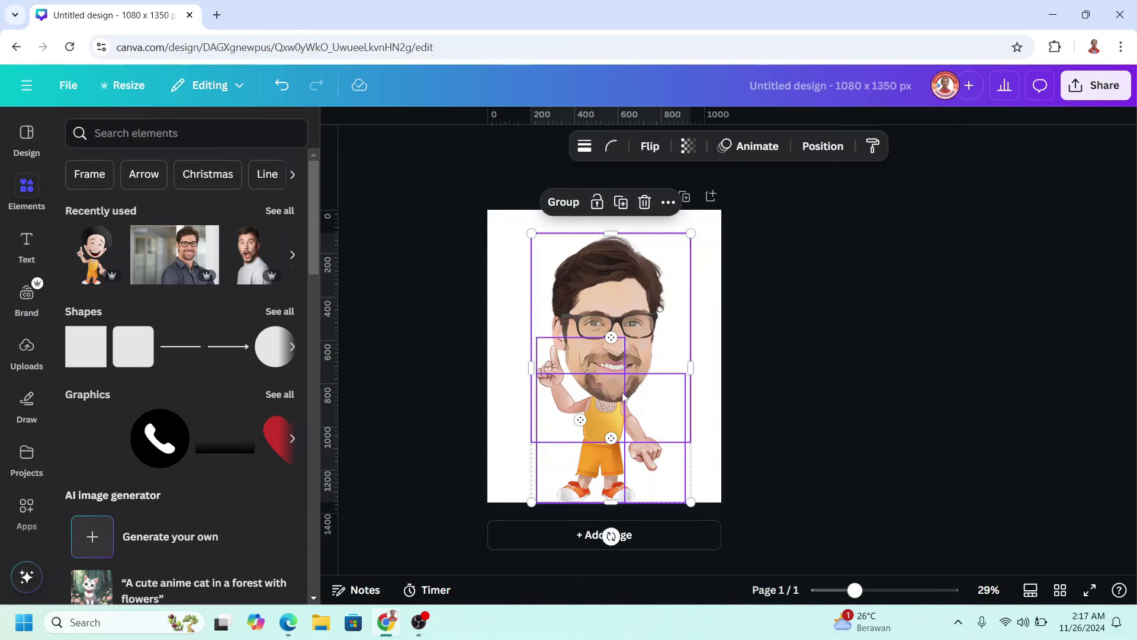
pyautogui.moveTo(623, 398); pyautogui.dragTo(624, 386)
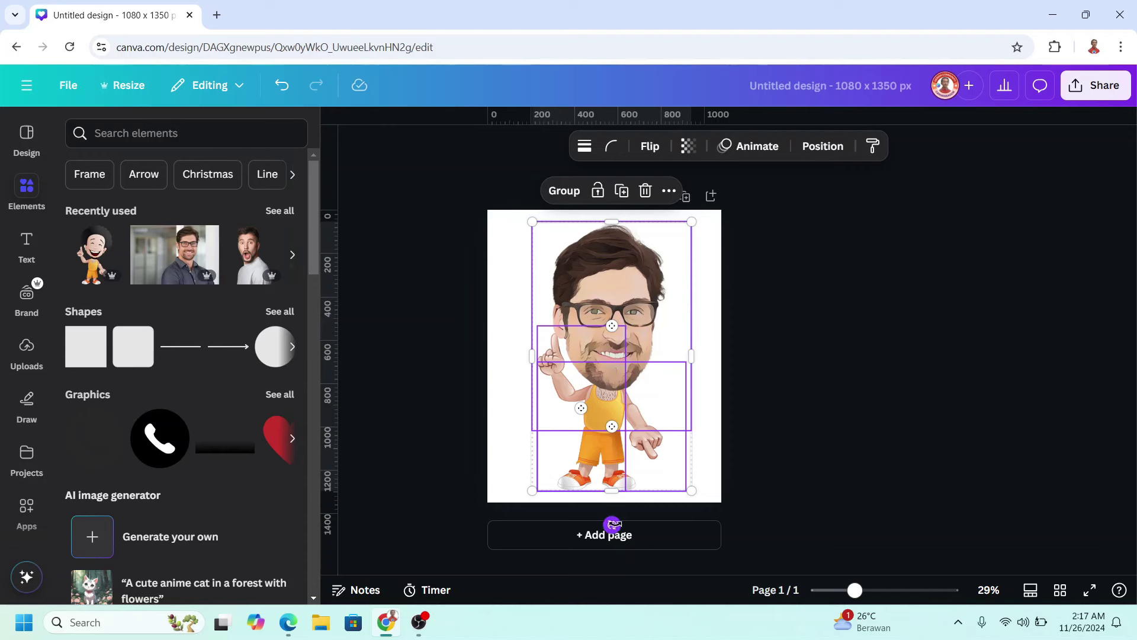
pyautogui.moveTo(614, 524); pyautogui.dragTo(619, 525)
# Rotate only the cartoon head slightly clockwise on the tilted body.
pyautogui.scroll(3, 656, 304)
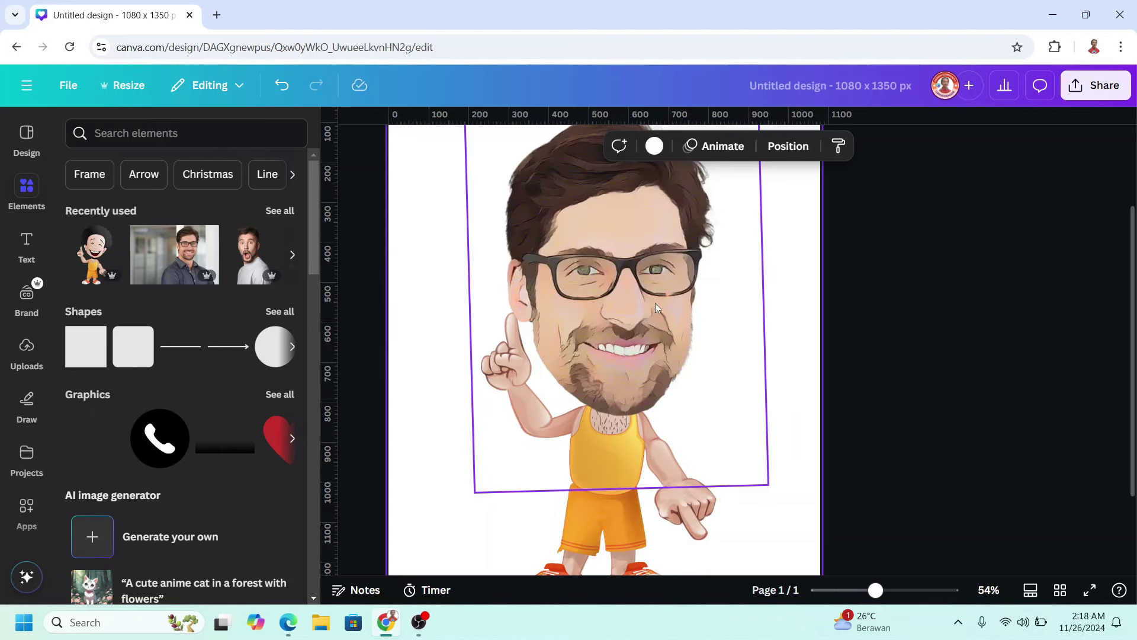
pyautogui.click(656, 304)
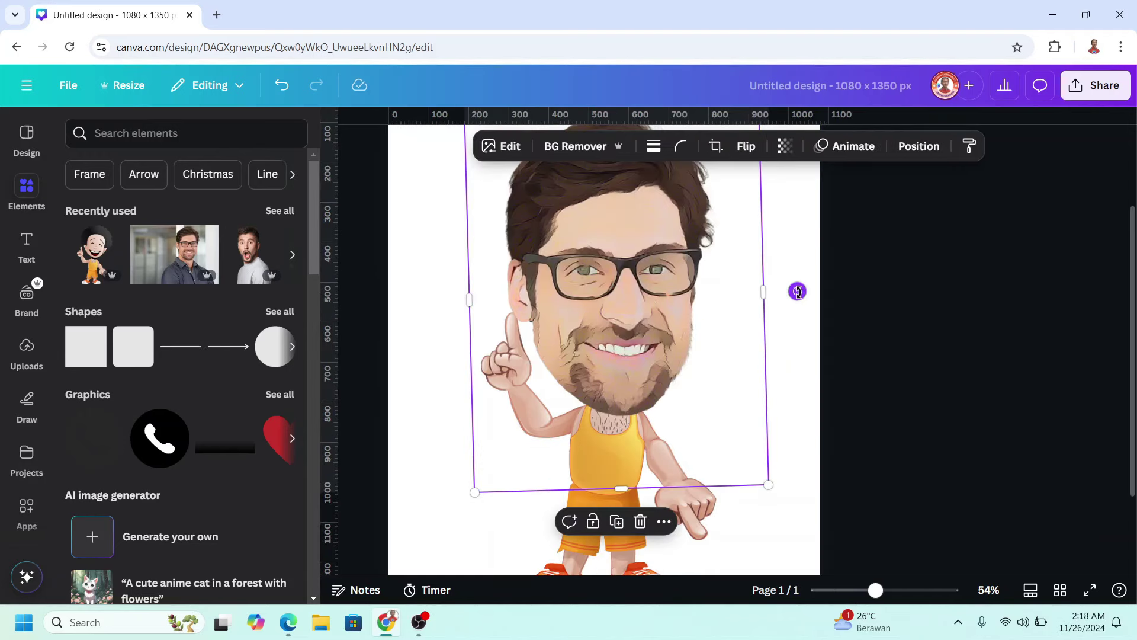
pyautogui.moveTo(797, 291); pyautogui.dragTo(801, 302)
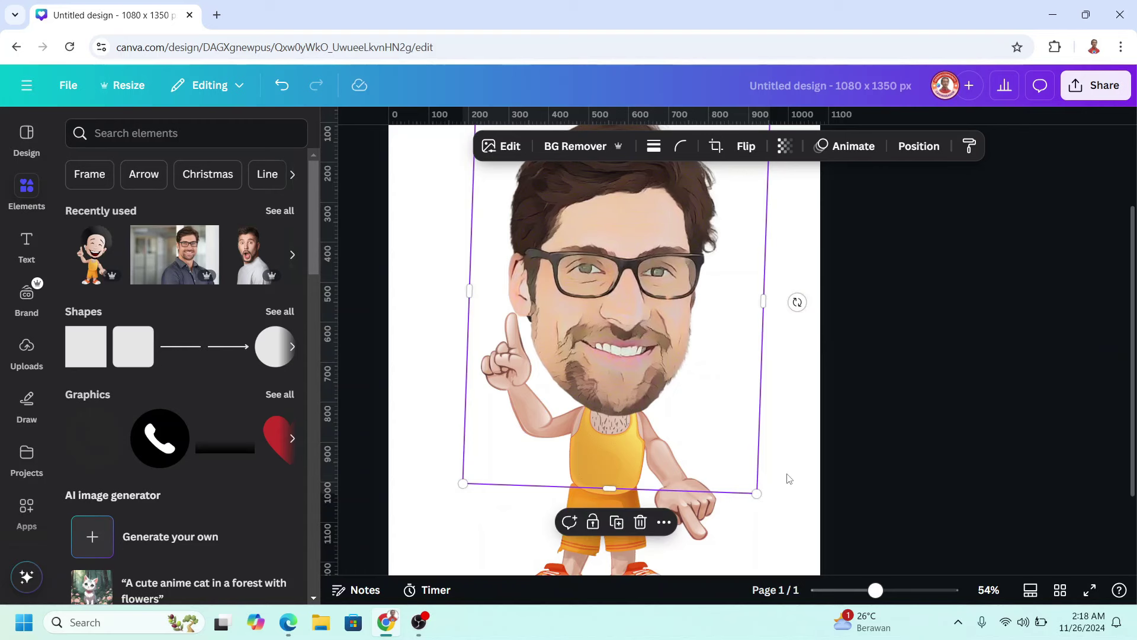
# Download the head and both body pieces together as a PNG selection with a transparent background.
pyautogui.moveTo(875, 590); pyautogui.dragTo(852, 590)
pyautogui.moveTo(782, 518); pyautogui.dragTo(504, 286)
pyautogui.rightClick(620, 291)
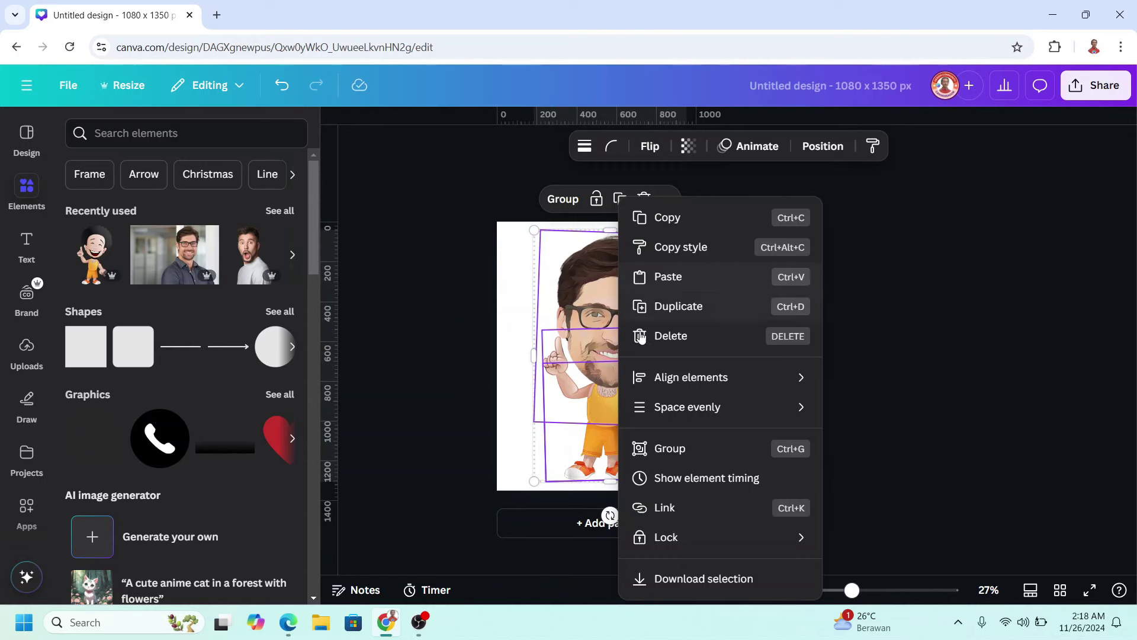
pyautogui.click(719, 581)
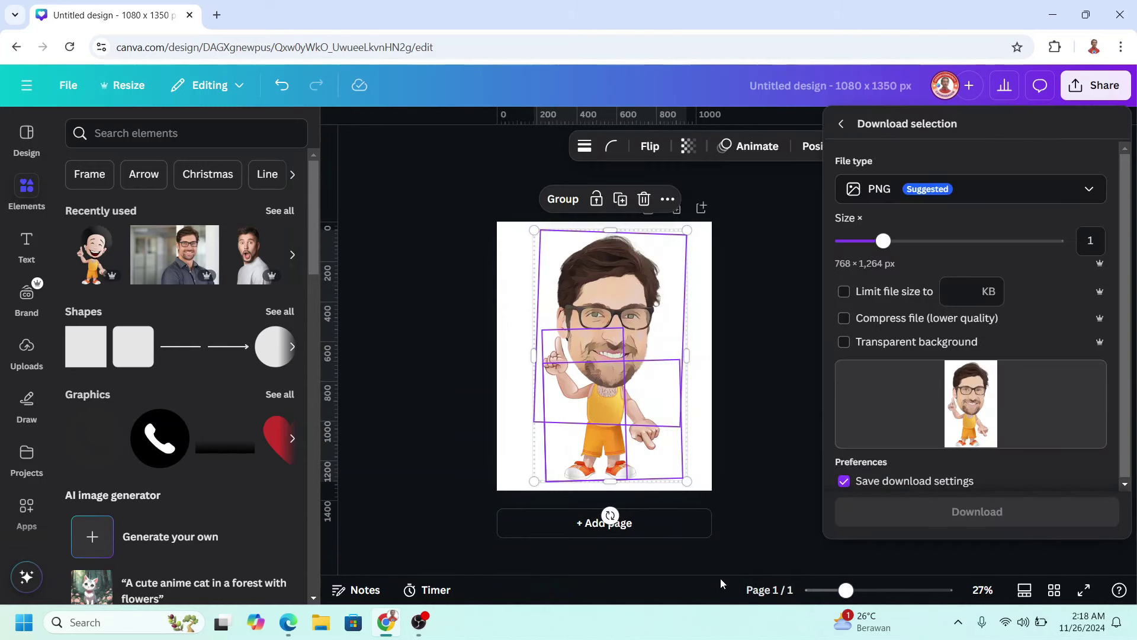
pyautogui.click(844, 342)
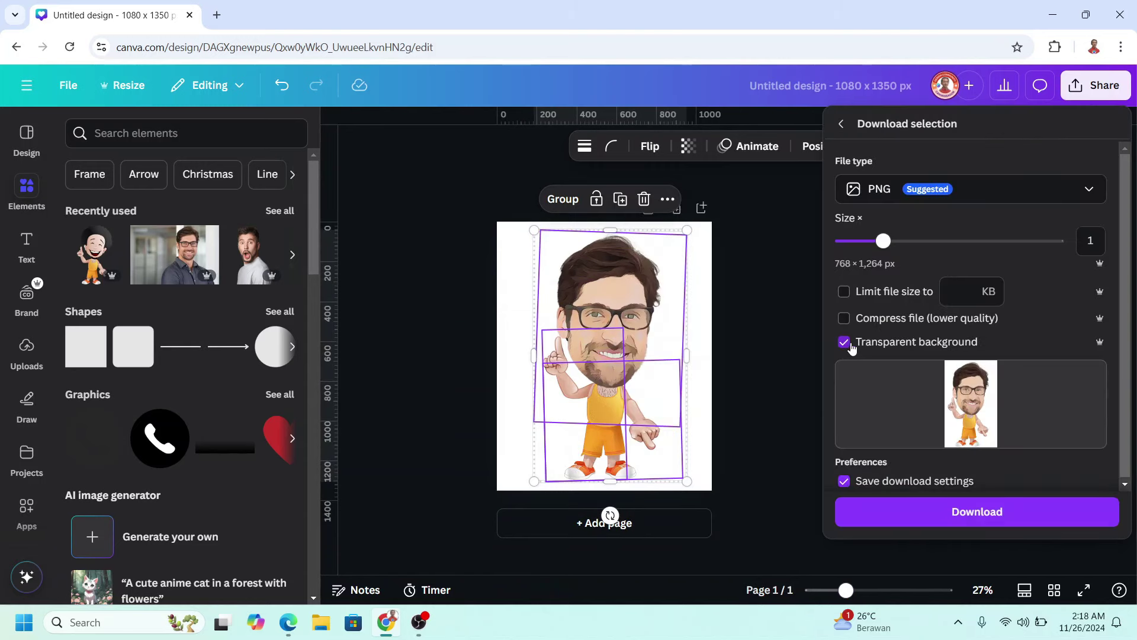
pyautogui.click(977, 513)
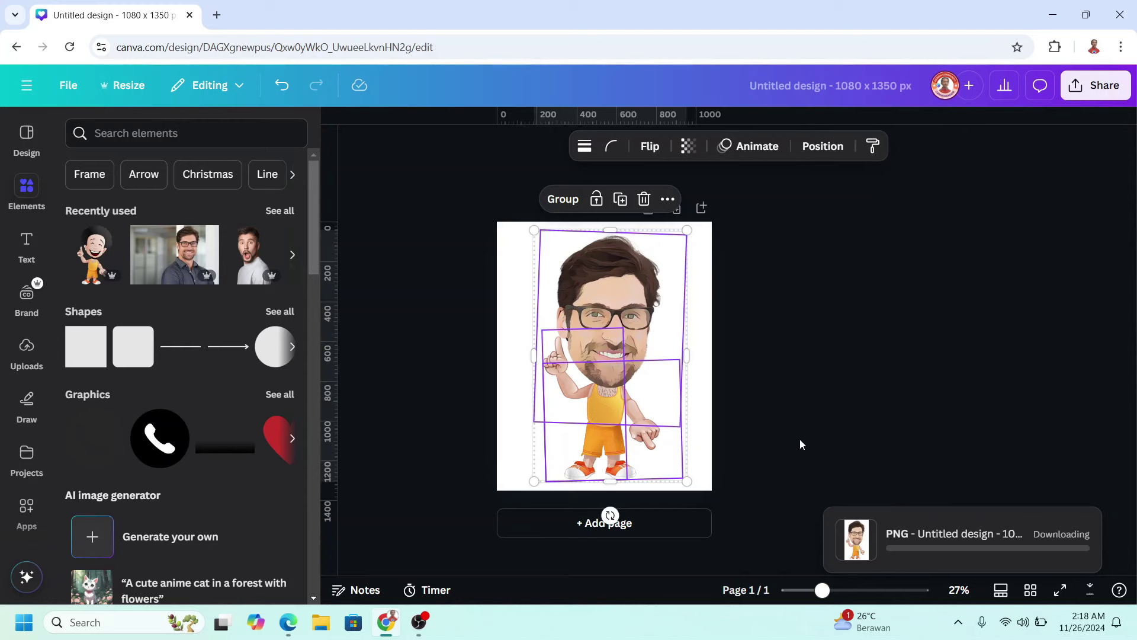
# Add a second page with the default grey-to-white gradient background and place the downloaded caricature PNG on it.
pyautogui.click(642, 525)
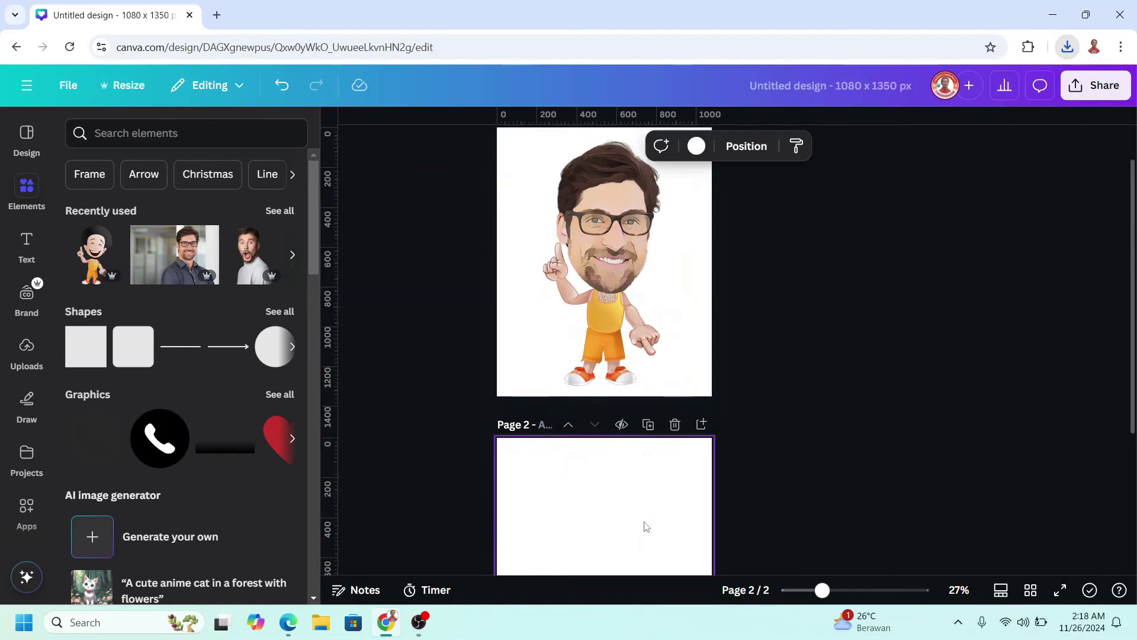
pyautogui.click(696, 145)
pyautogui.scroll(-5, 277, 370)
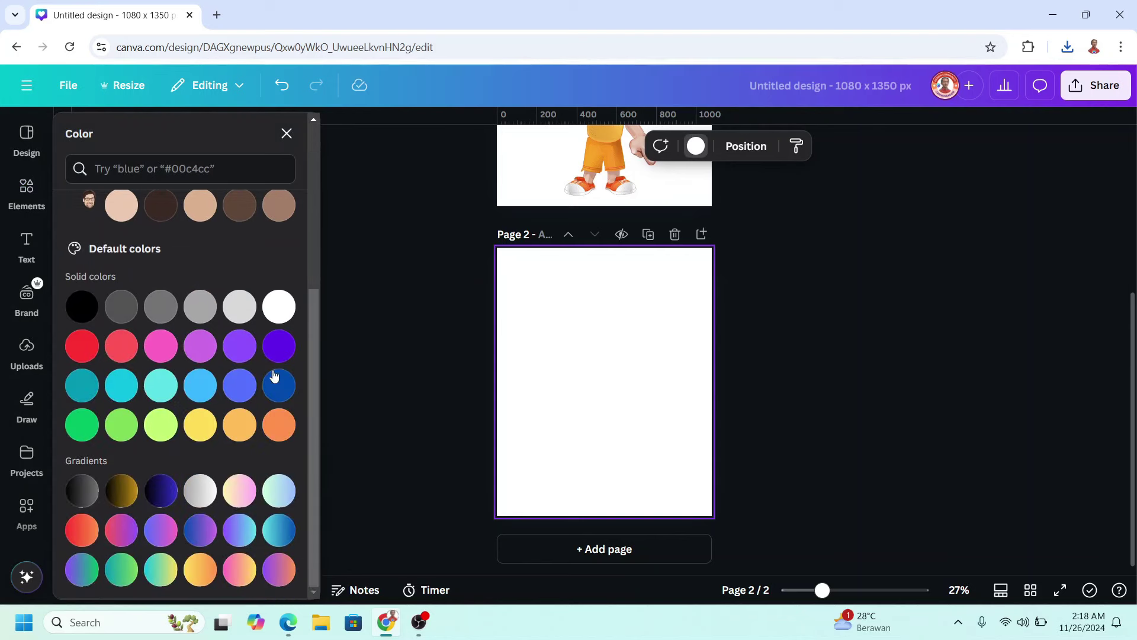
pyautogui.click(200, 492)
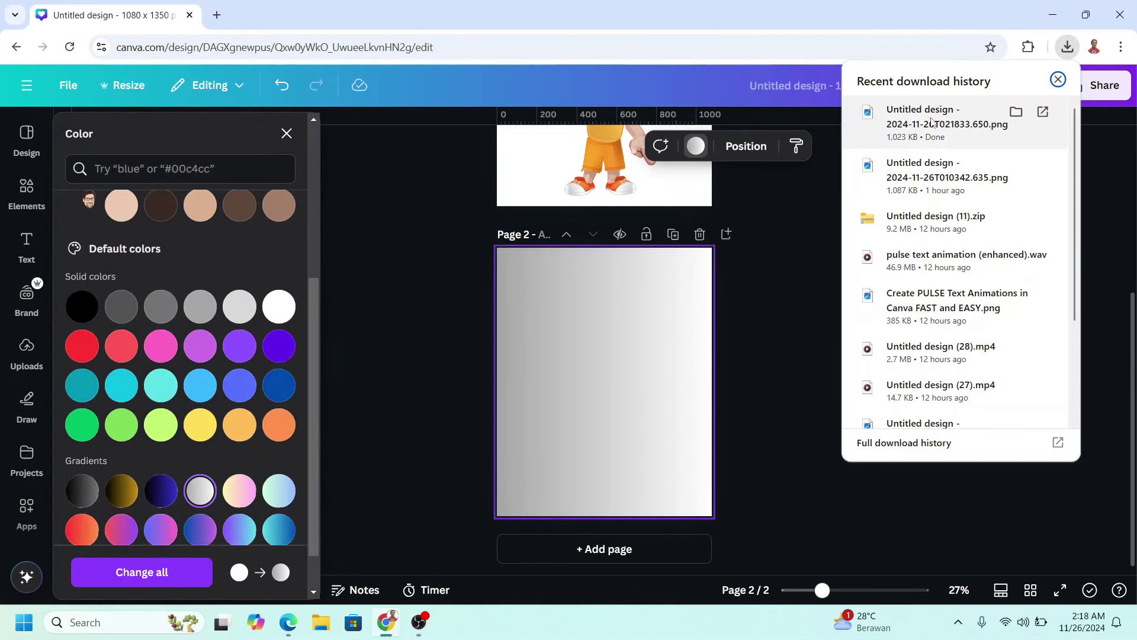
pyautogui.moveTo(932, 121); pyautogui.dragTo(635, 347)
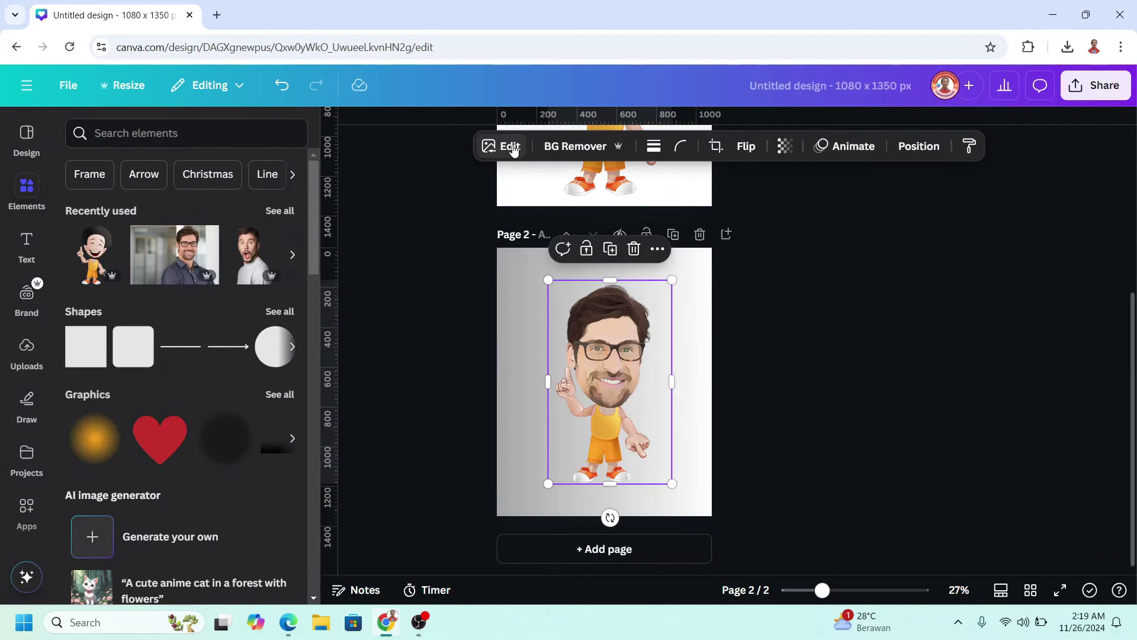
# Give the caricature on page 2 an Outline shadow with size 30 and white colour #FFFFFF.
pyautogui.click(510, 147)
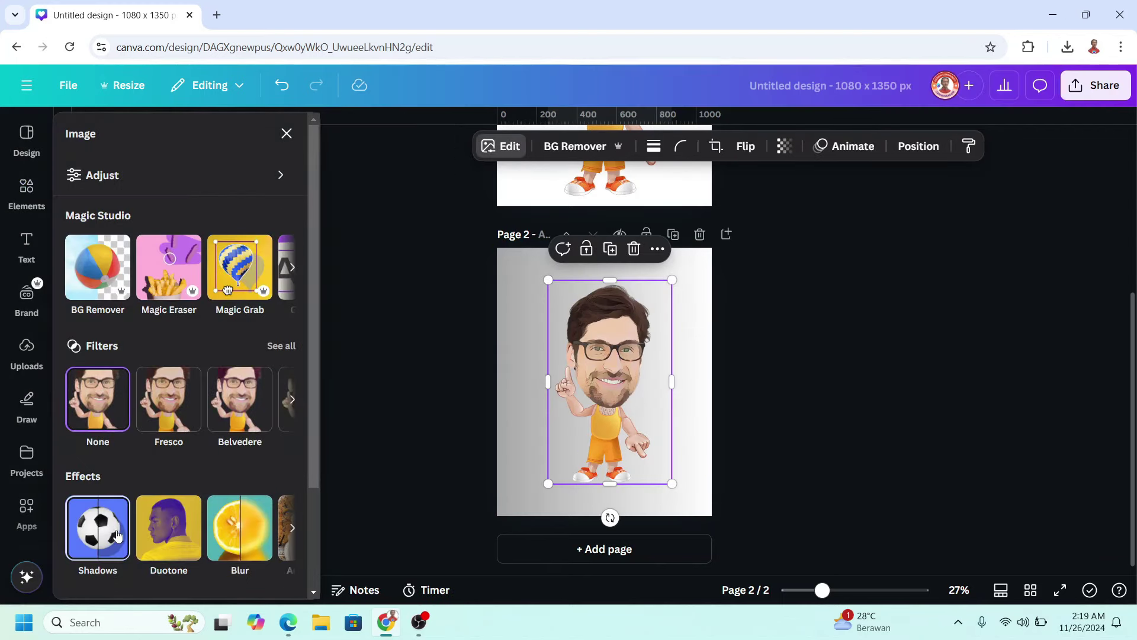
pyautogui.click(117, 537)
pyautogui.click(266, 304)
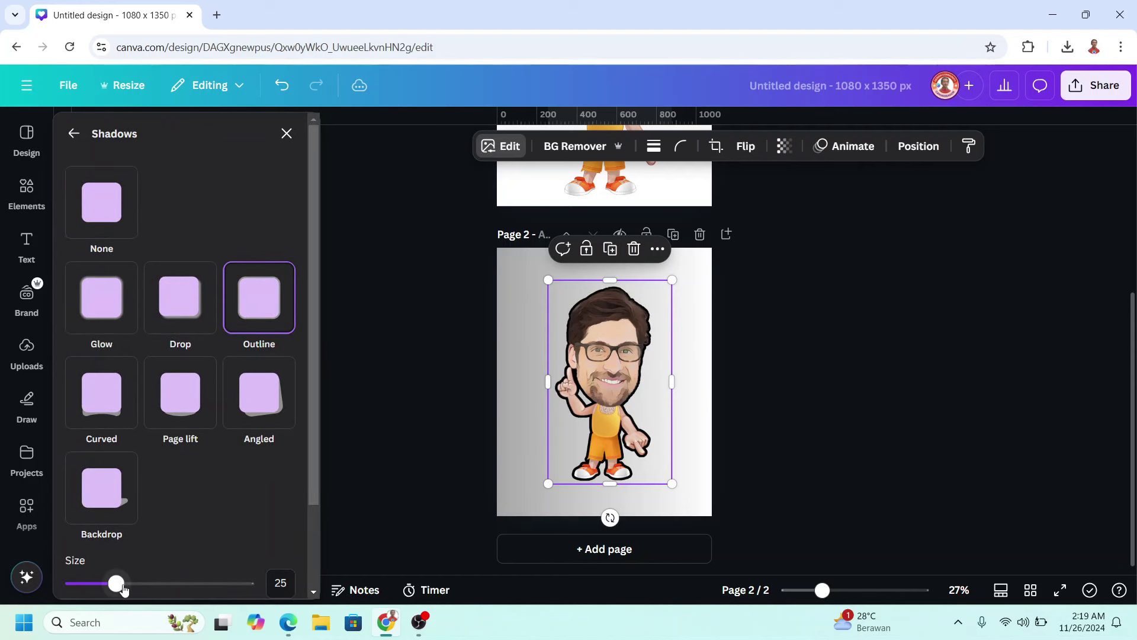
pyautogui.moveTo(116, 584); pyautogui.dragTo(125, 584)
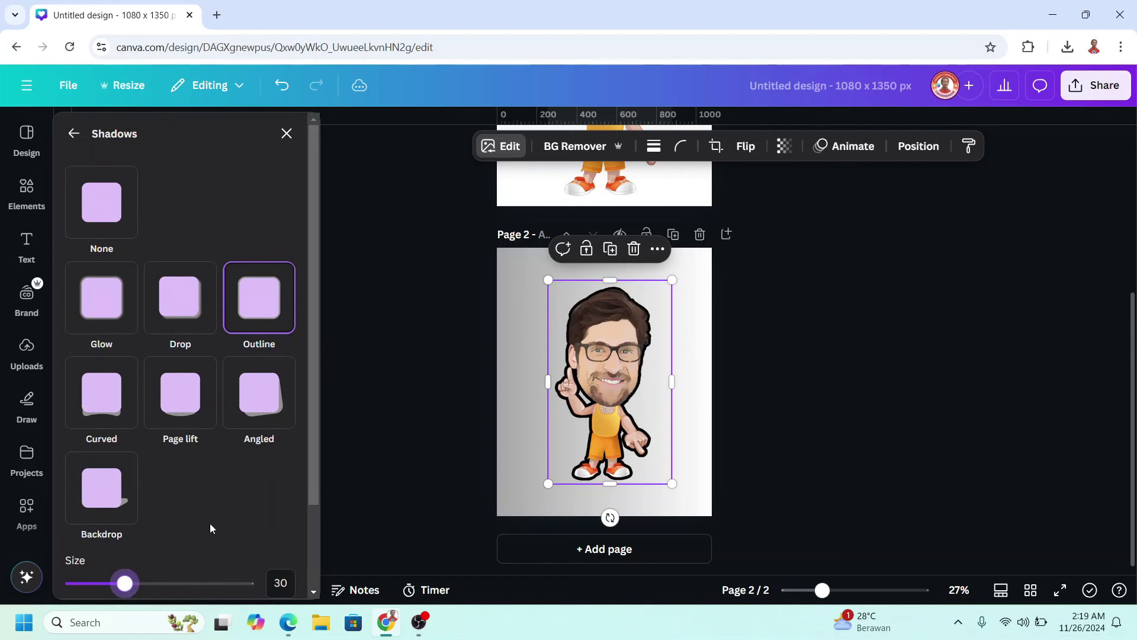
pyautogui.scroll(-2, 219, 506)
pyautogui.click(283, 517)
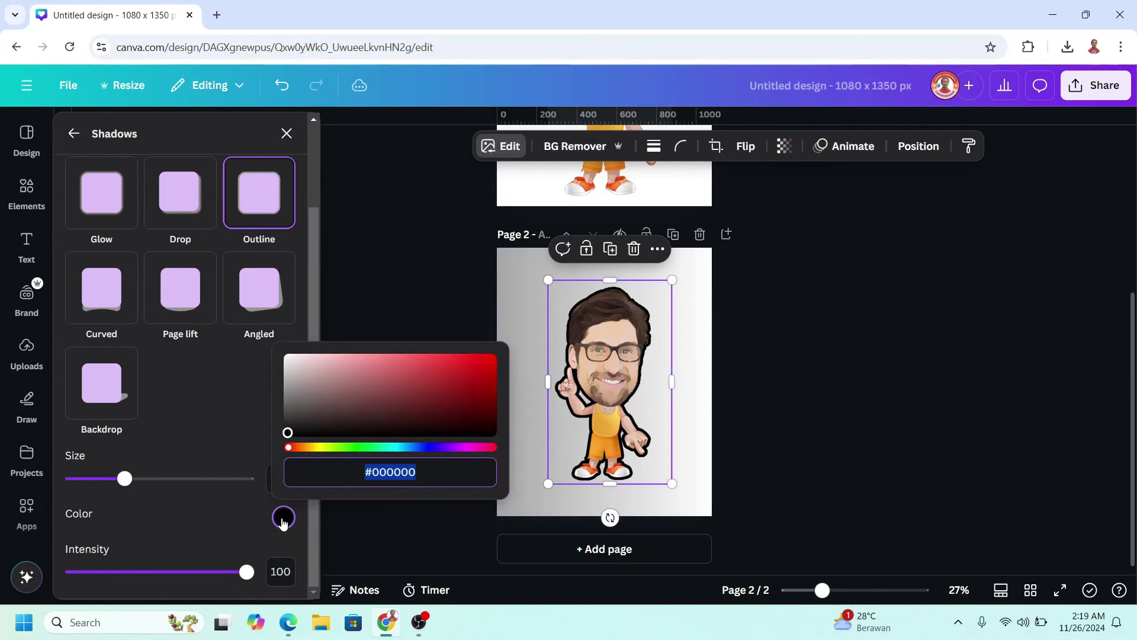
pyautogui.moveTo(298, 369); pyautogui.dragTo(263, 343)
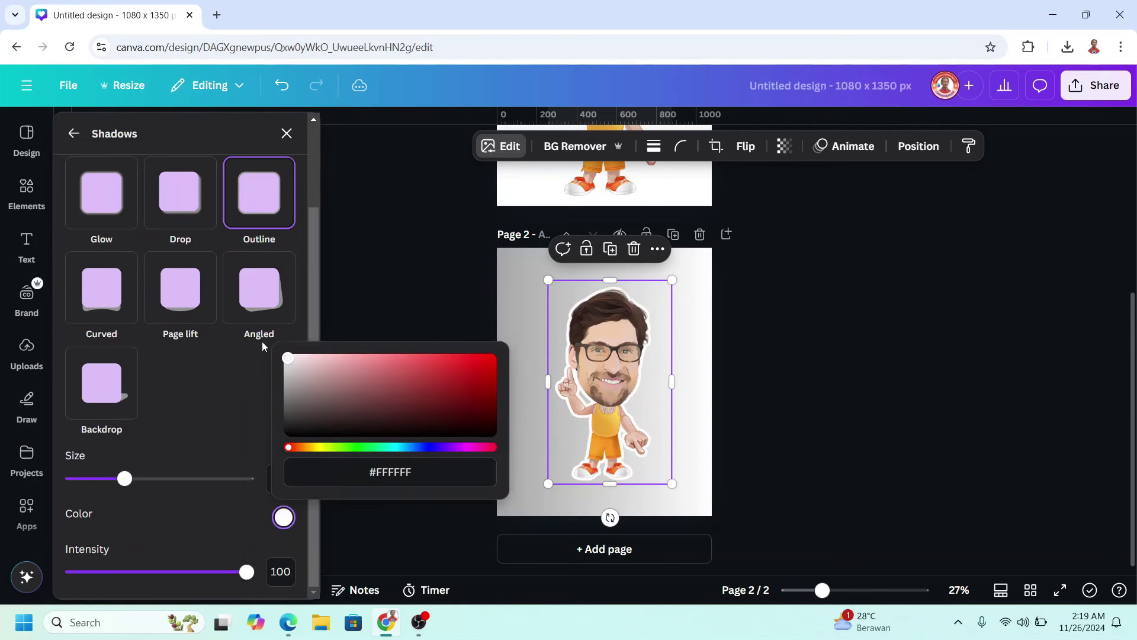
pyautogui.click(705, 394)
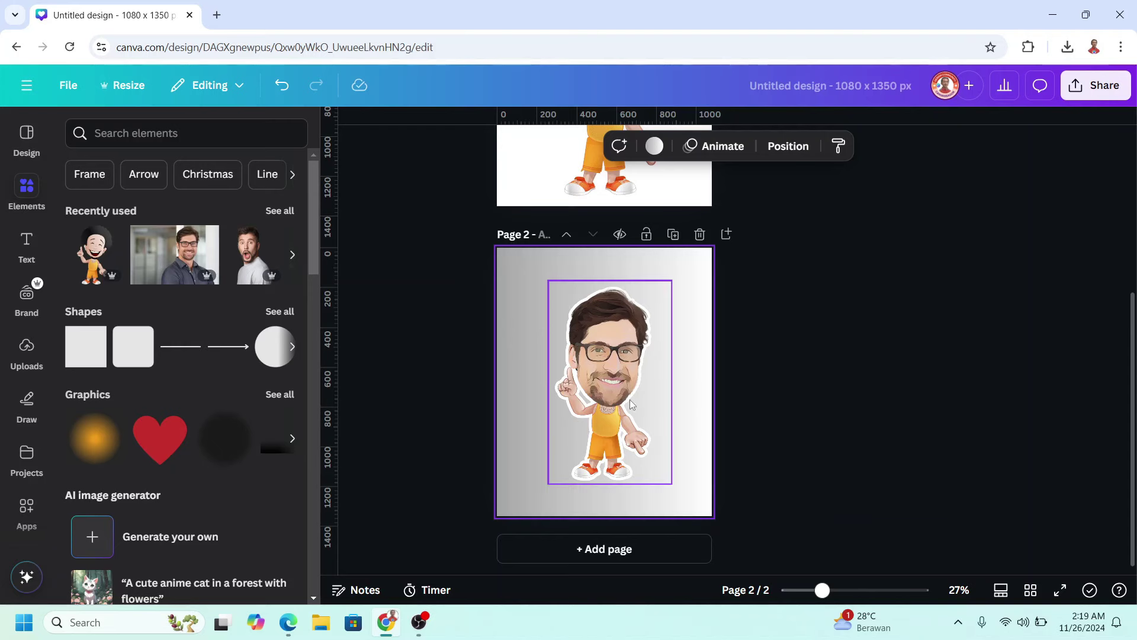
# Duplicate the outlined caricature, offset the copy up and to the right, and remove the copy's outline shadow.
pyautogui.click(608, 375)
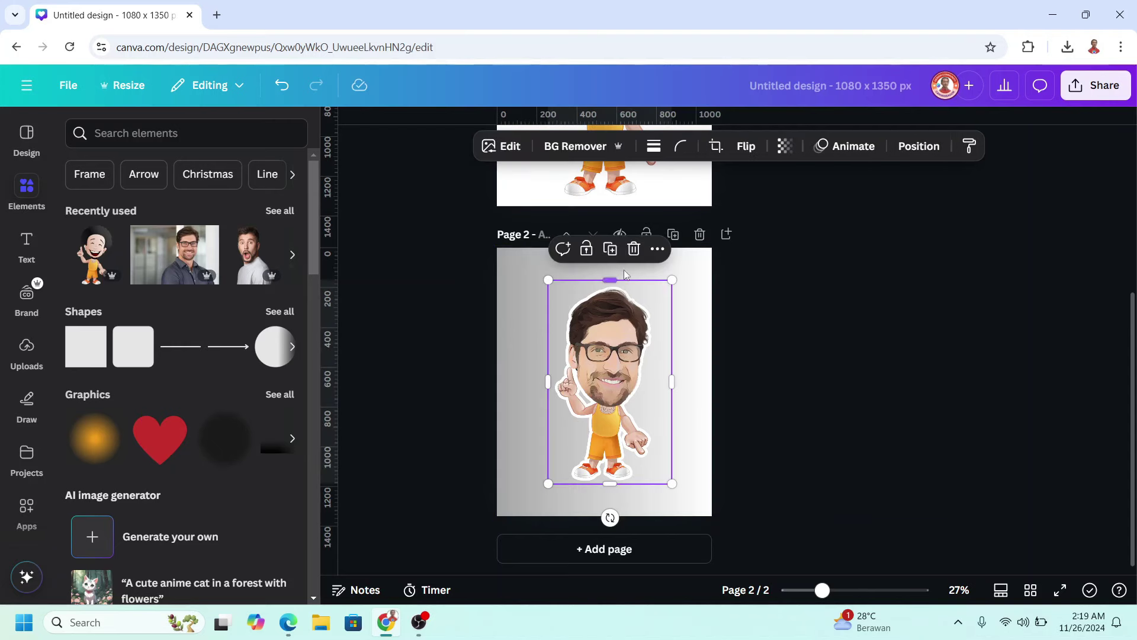
pyautogui.click(610, 249)
pyautogui.moveTo(609, 377); pyautogui.dragTo(636, 366)
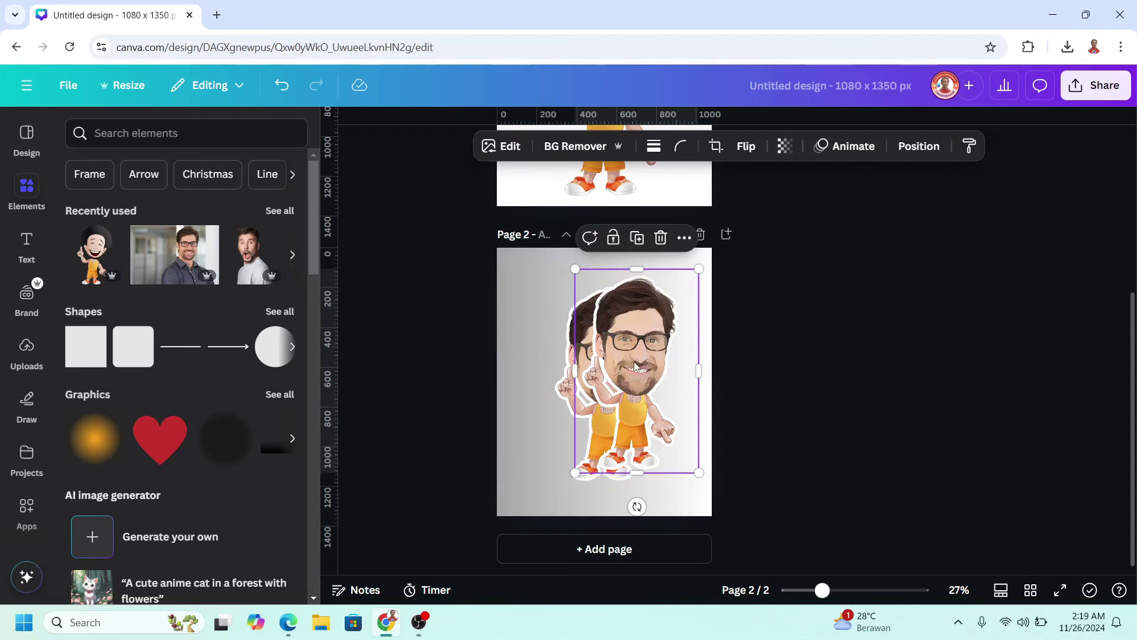
pyautogui.click(502, 148)
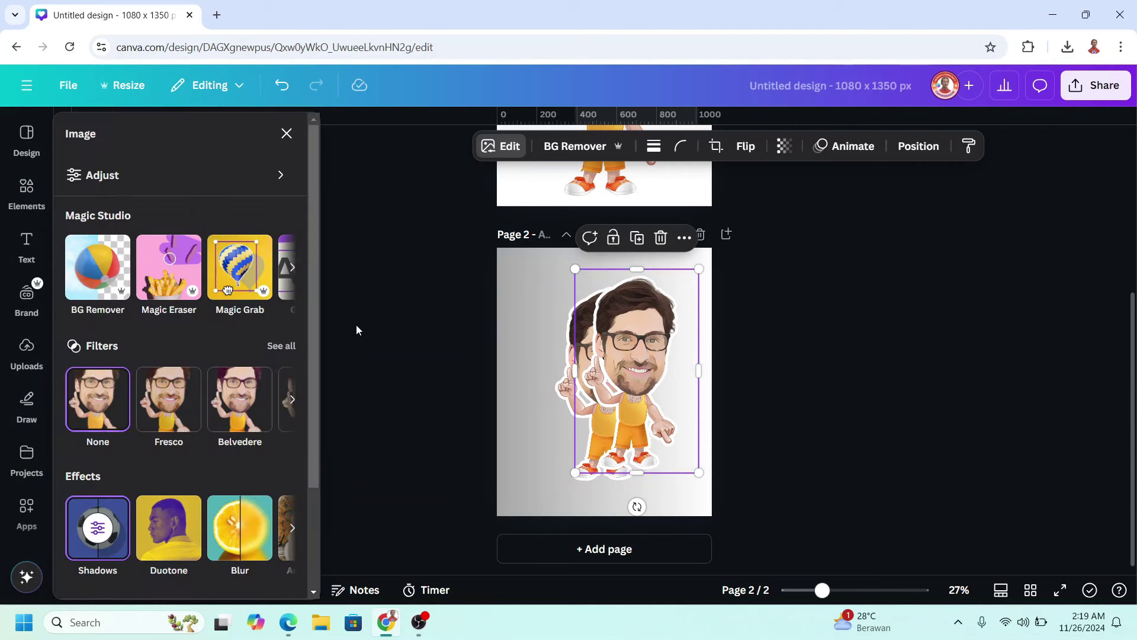
pyautogui.click(96, 535)
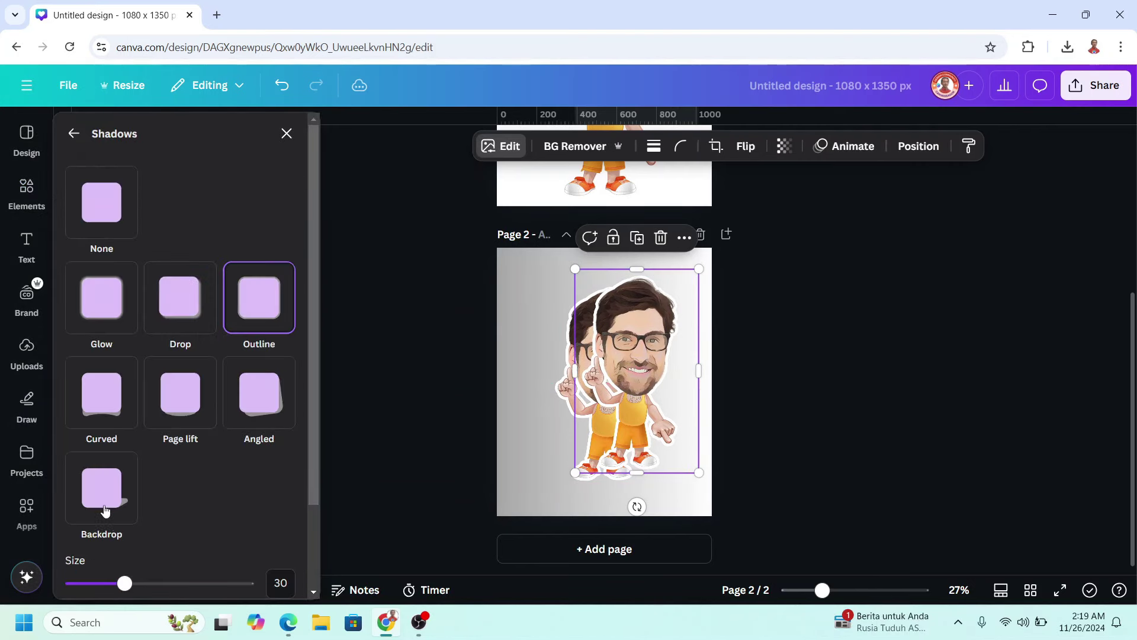
pyautogui.click(99, 196)
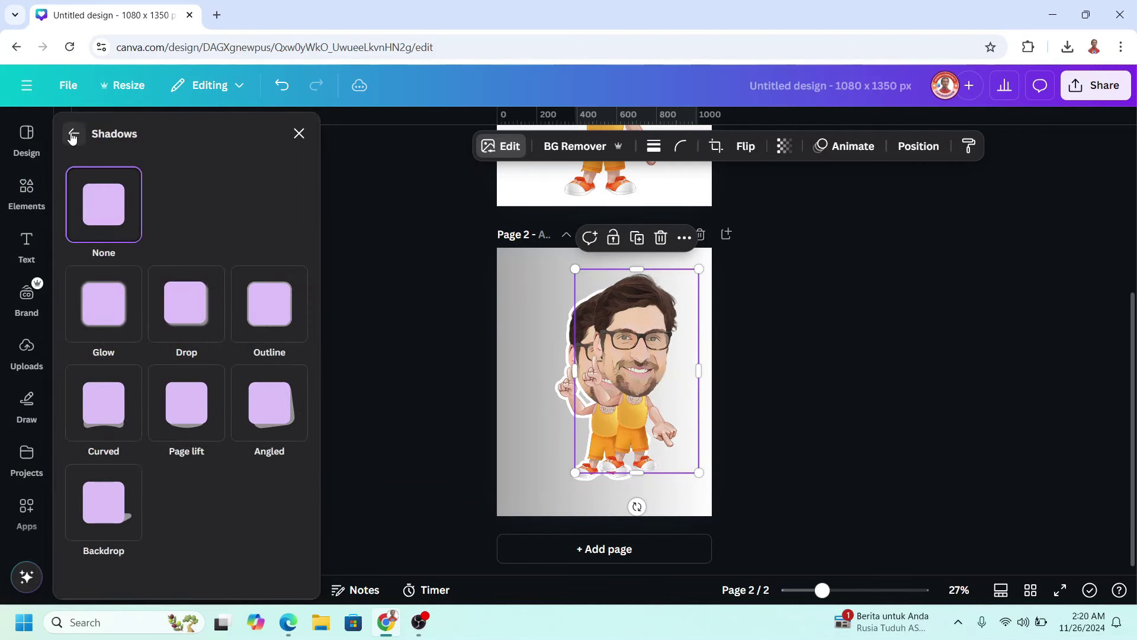
pyautogui.click(72, 136)
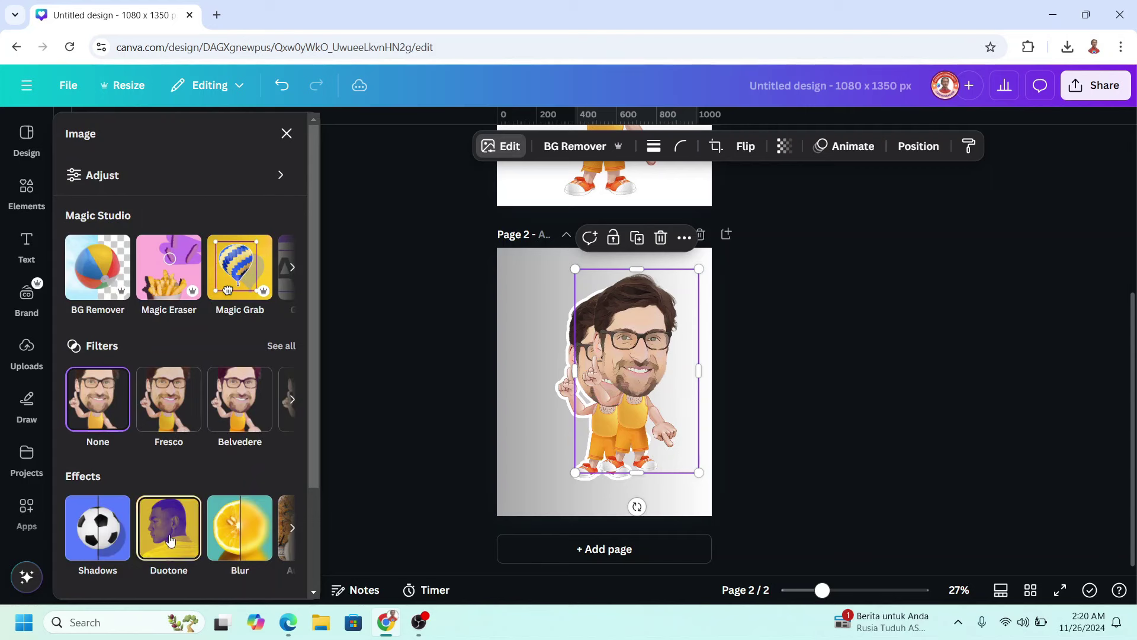
# Turn the copy into a black silhouette with a Custom duotone, setting both highlights and shadows to #000000.
pyautogui.click(168, 537)
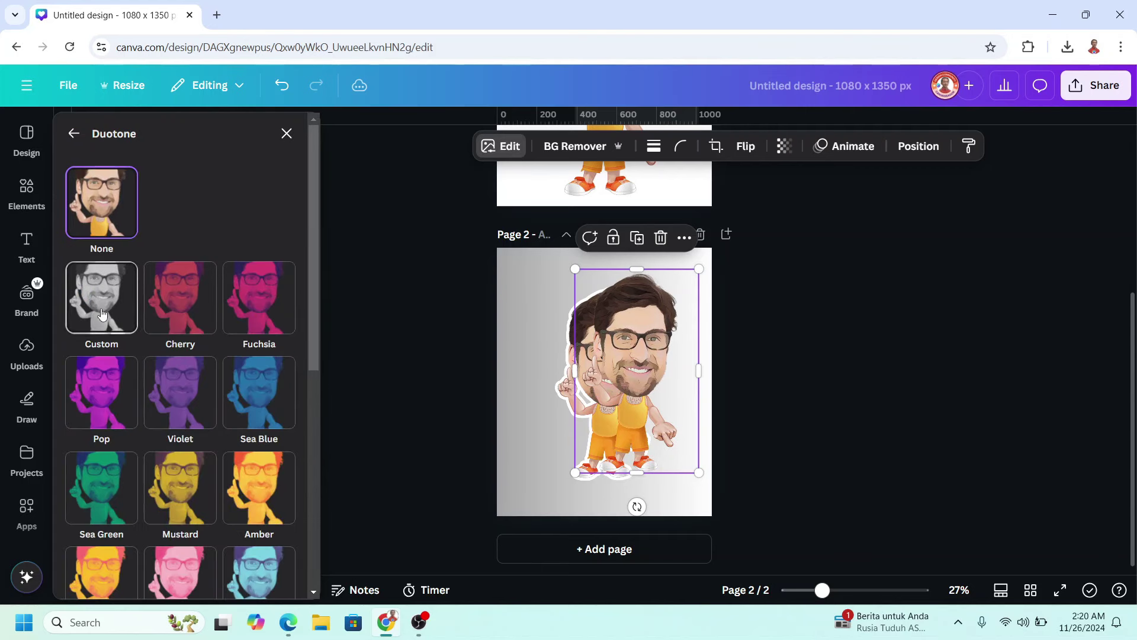
pyautogui.click(100, 308)
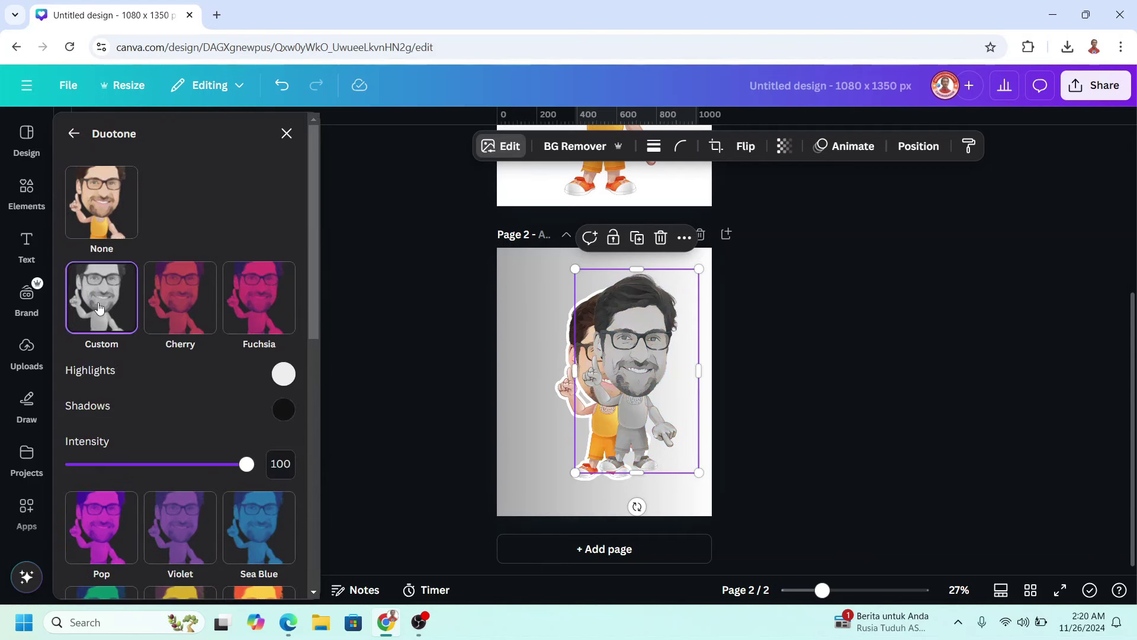
pyautogui.click(285, 375)
pyautogui.moveTo(320, 472); pyautogui.dragTo(279, 509)
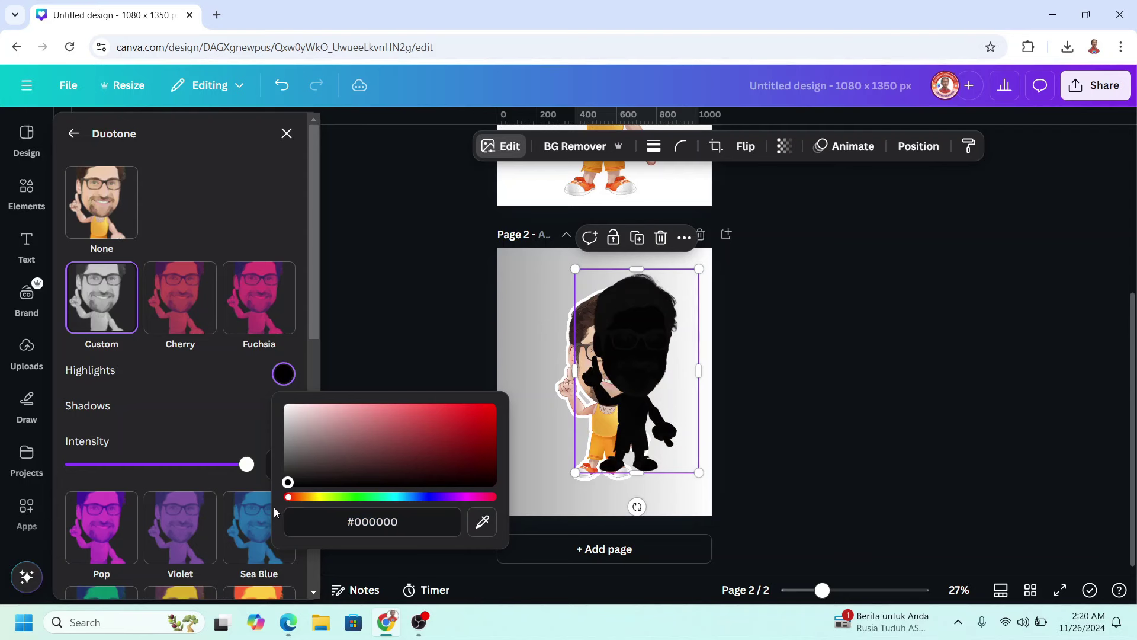
pyautogui.click(284, 409)
pyautogui.click(284, 409)
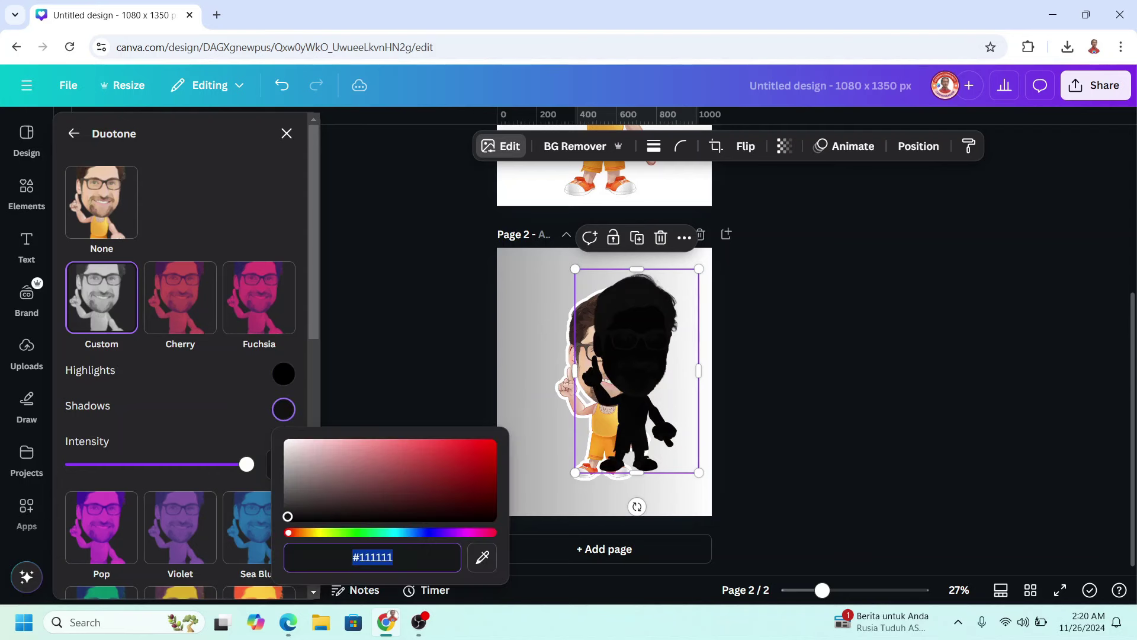
pyautogui.click(288, 518)
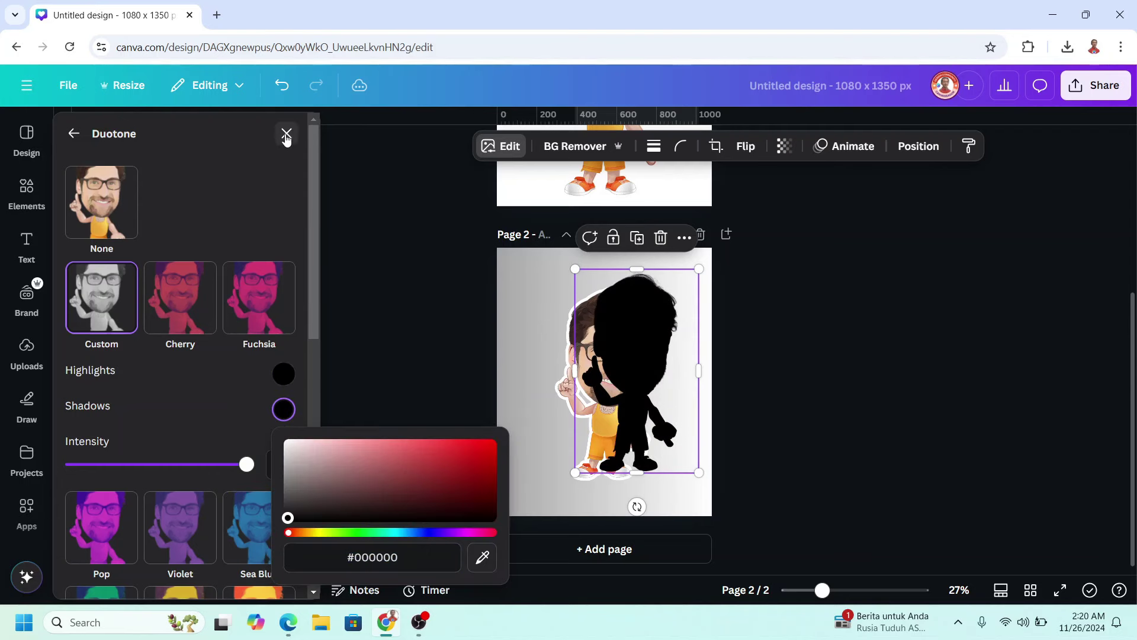
pyautogui.click(286, 135)
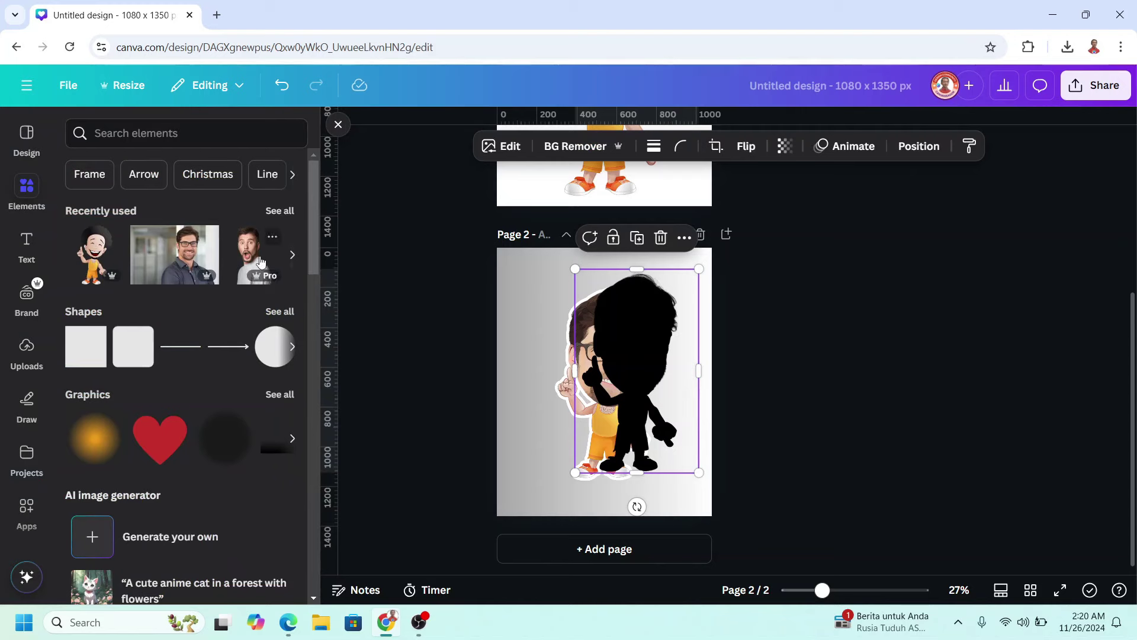
# Blur the whole silhouette image at intensity 41.
pyautogui.click(501, 146)
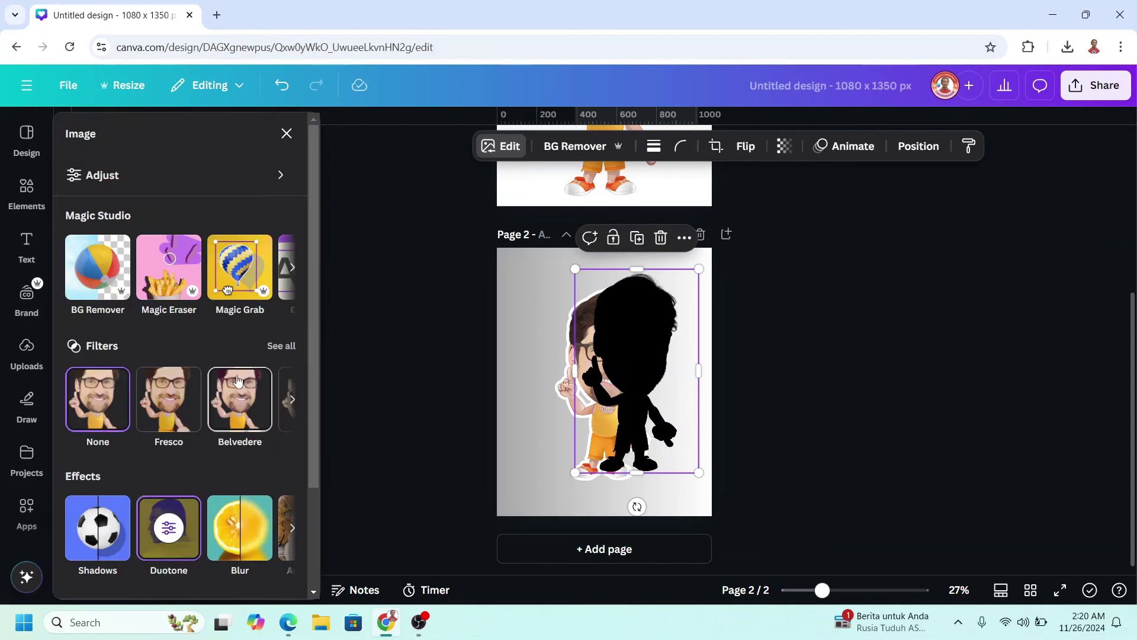
pyautogui.click(240, 544)
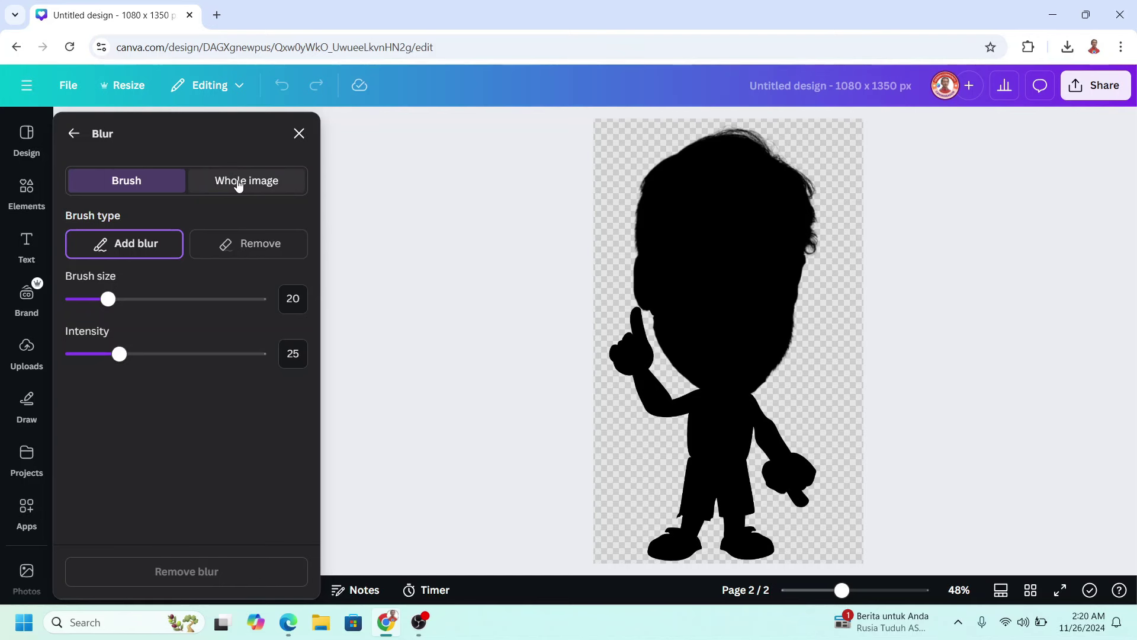
pyautogui.click(239, 185)
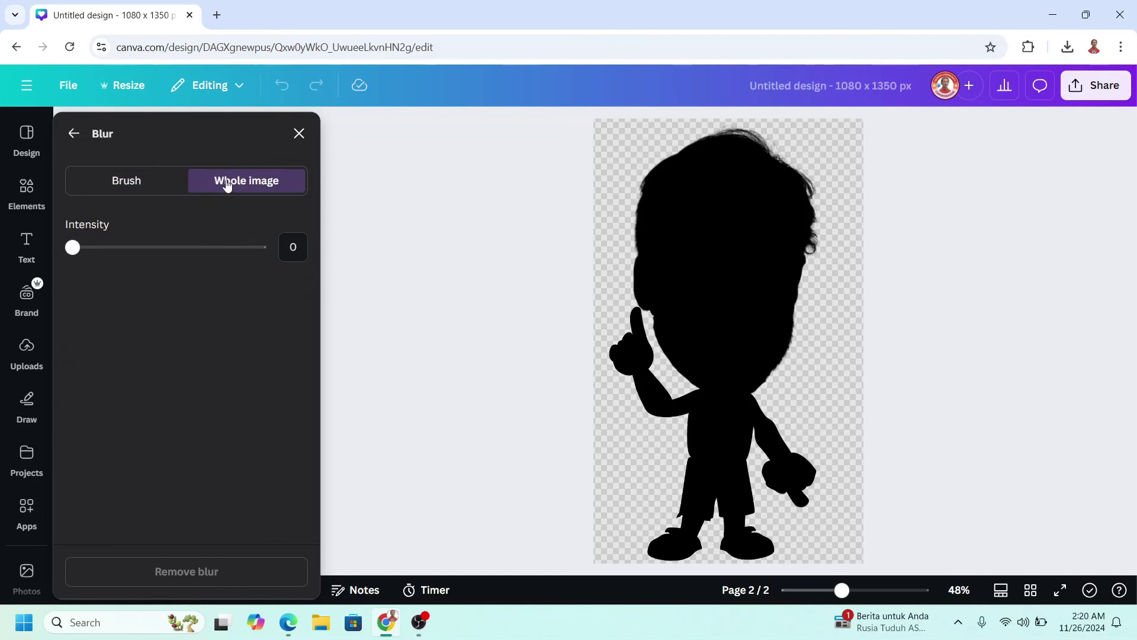
pyautogui.click(166, 248)
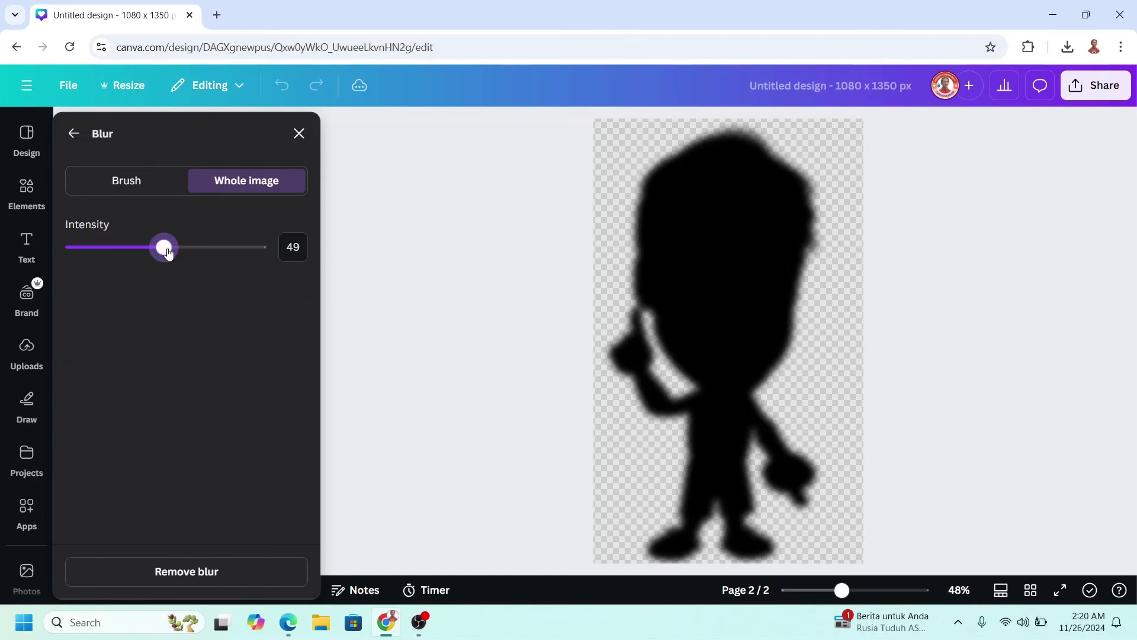
pyautogui.moveTo(168, 252); pyautogui.dragTo(150, 254)
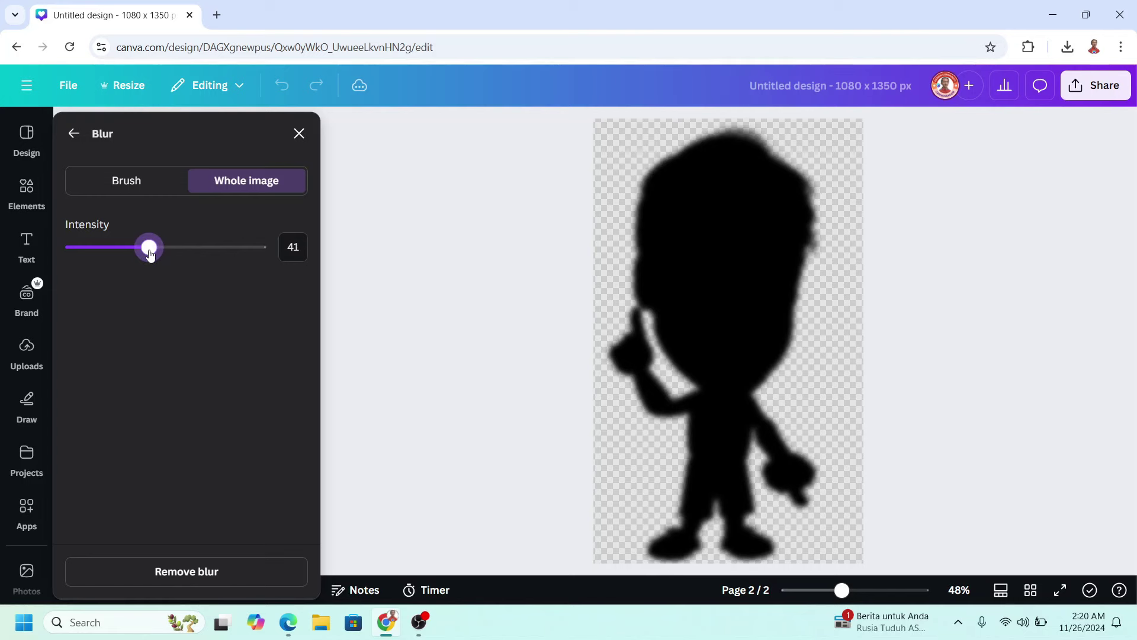
pyautogui.click(298, 132)
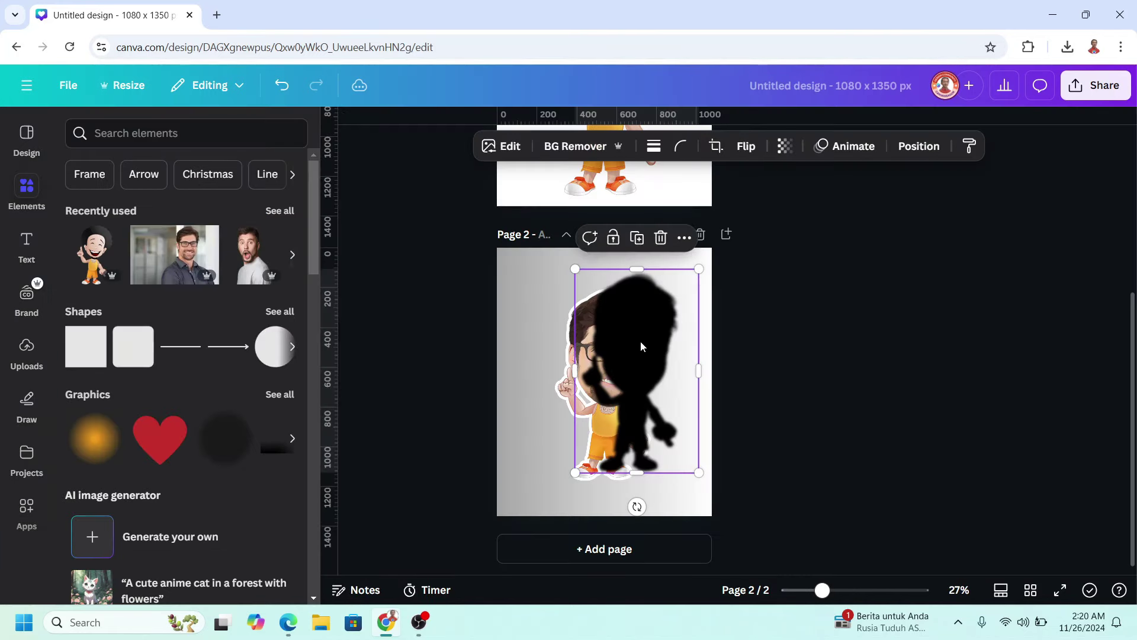
# Place the blurred silhouette slightly right of the caricature, send it to the back, and nudge the outlined caricature slightly down.
pyautogui.moveTo(642, 347); pyautogui.dragTo(618, 351)
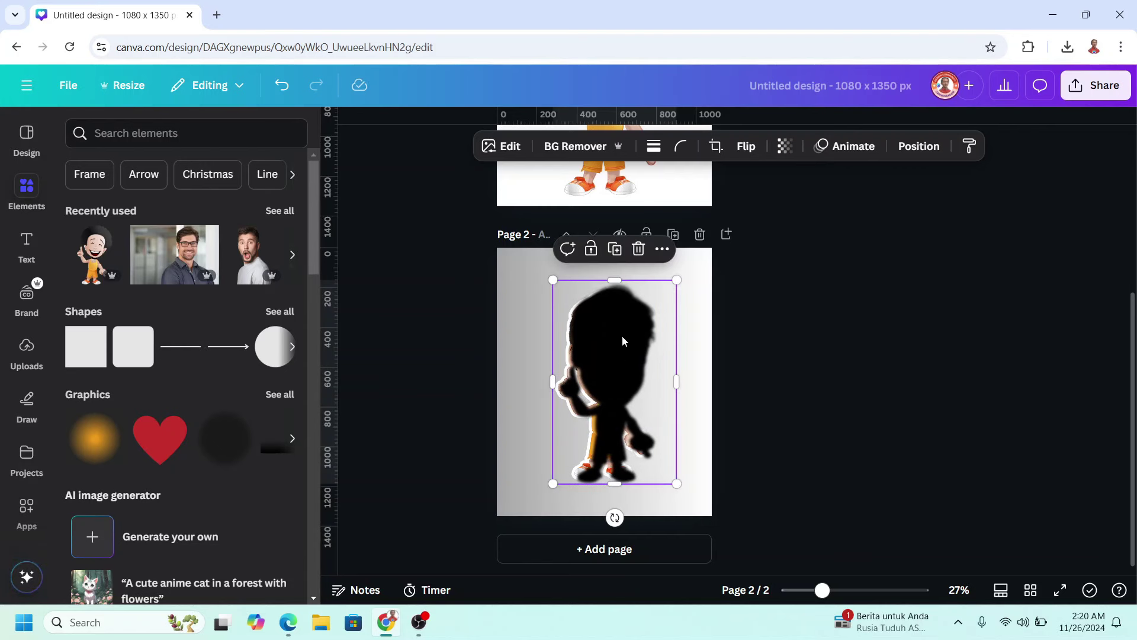
pyautogui.rightClick(622, 338)
pyautogui.moveTo(665, 287)
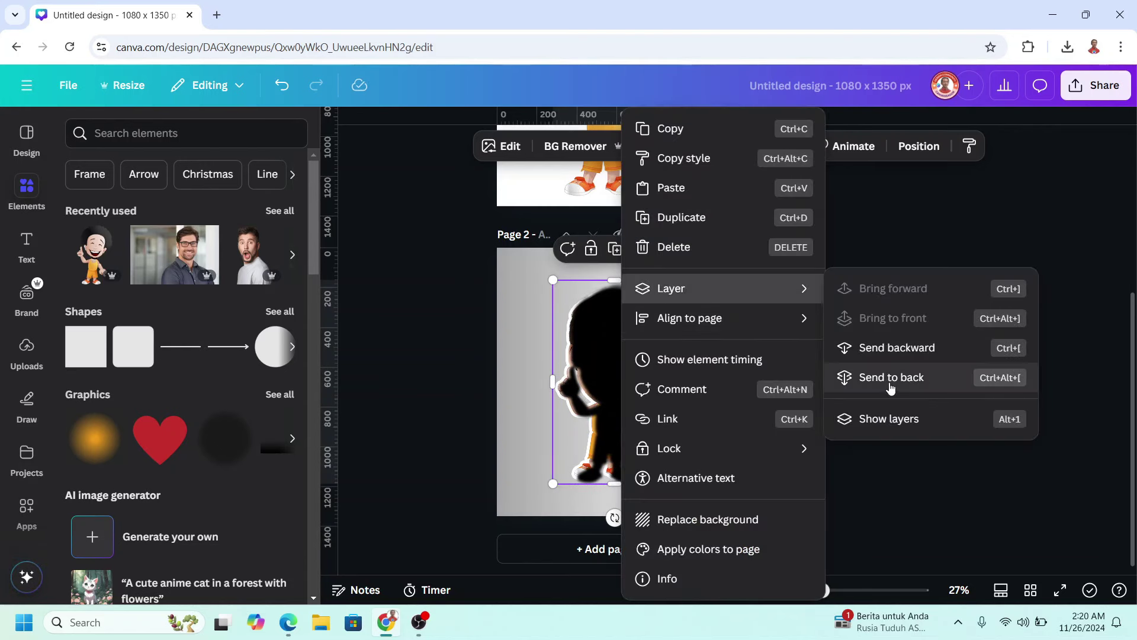
pyautogui.click(882, 379)
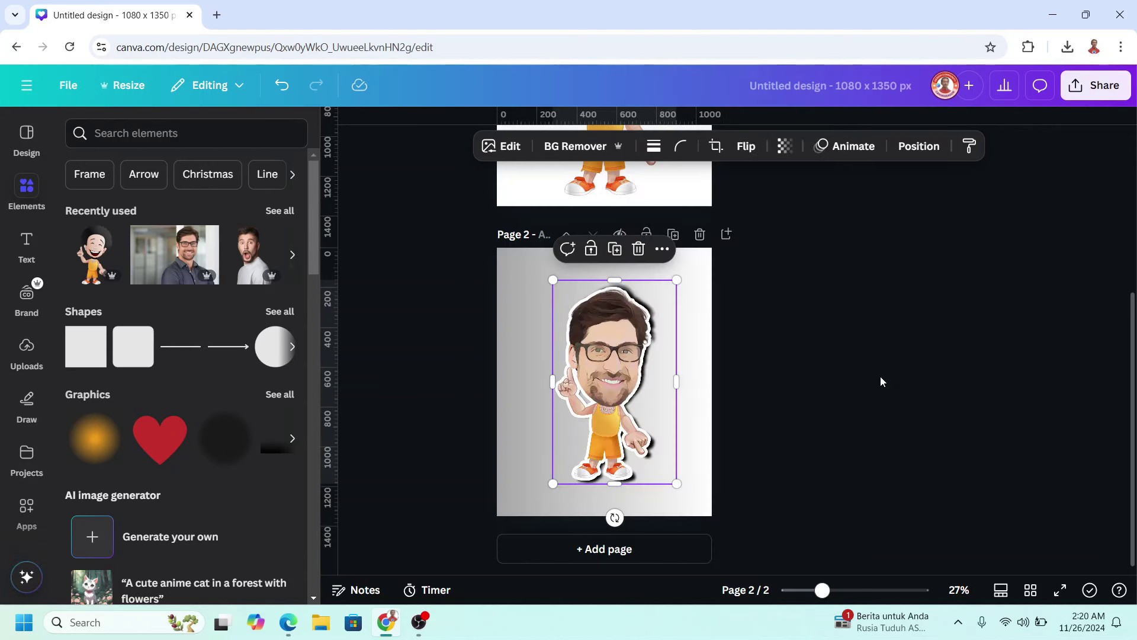
pyautogui.click(845, 595)
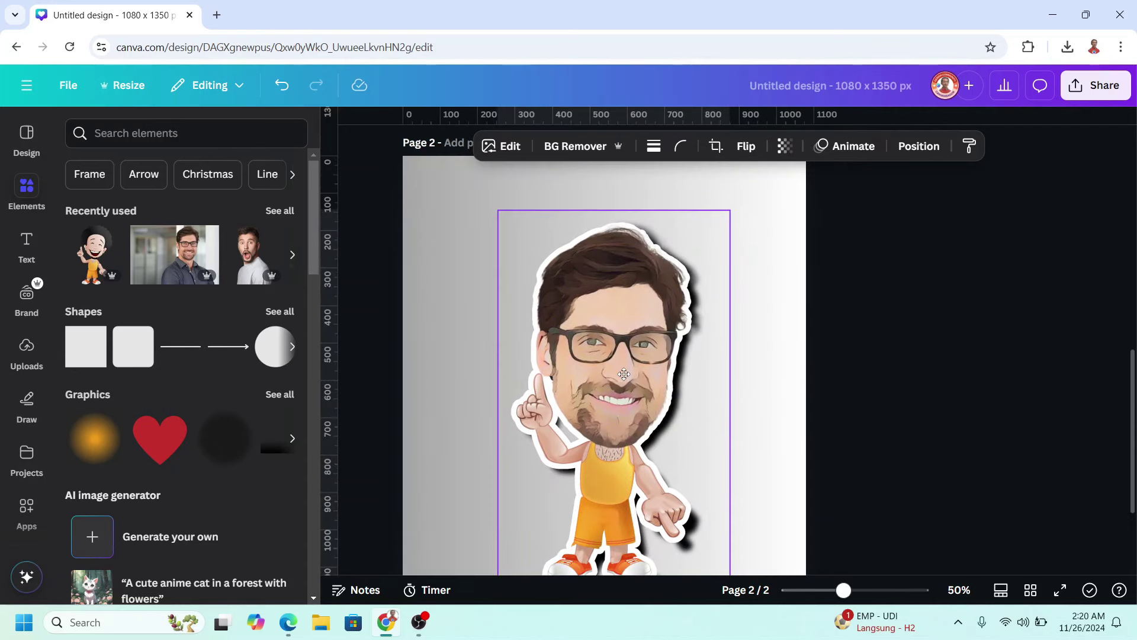
pyautogui.moveTo(624, 373); pyautogui.dragTo(625, 377)
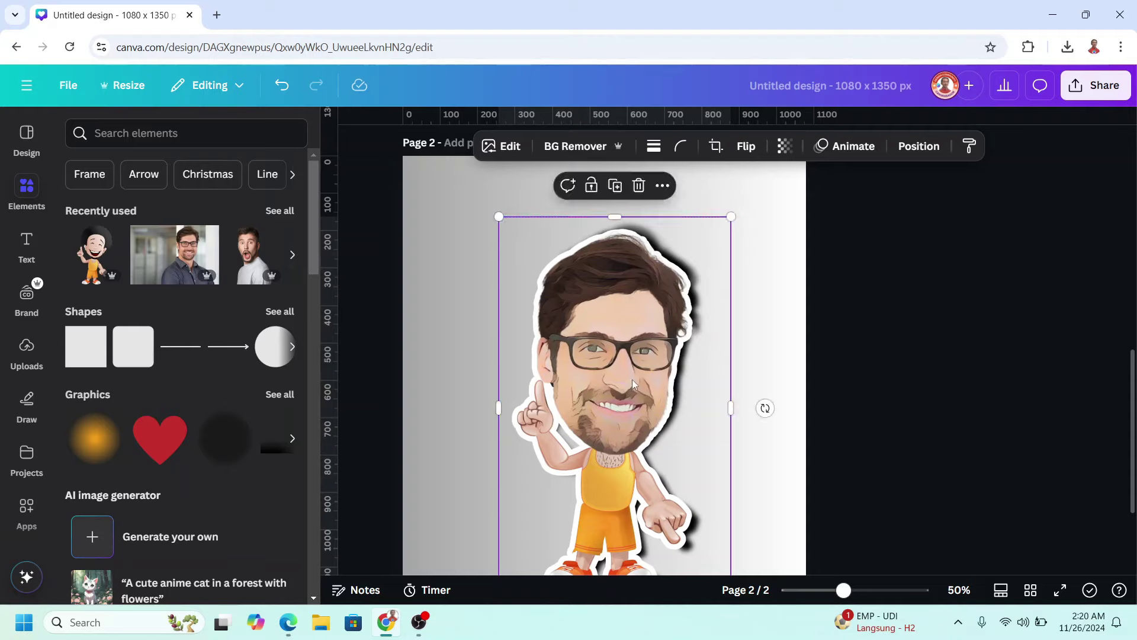